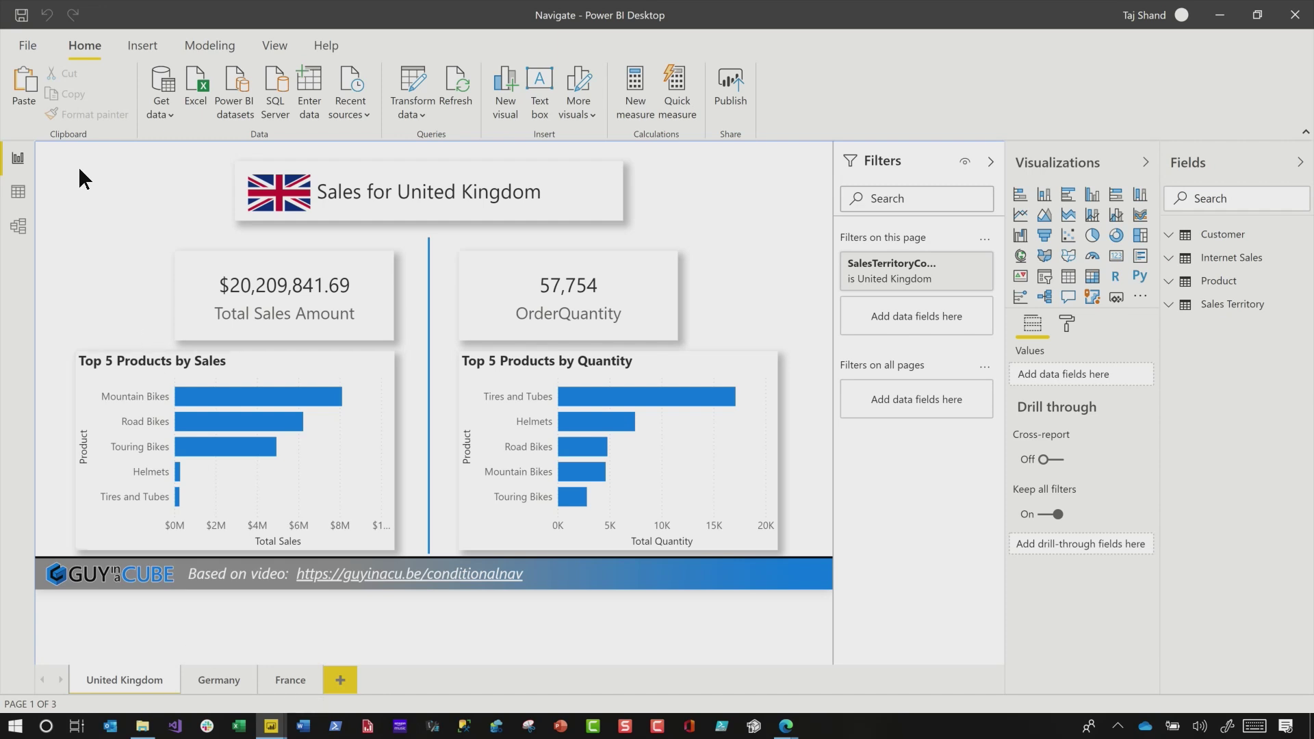
Insert a blank button, move it slightly lower, and turn on its button text reading Germany.
click(147, 48)
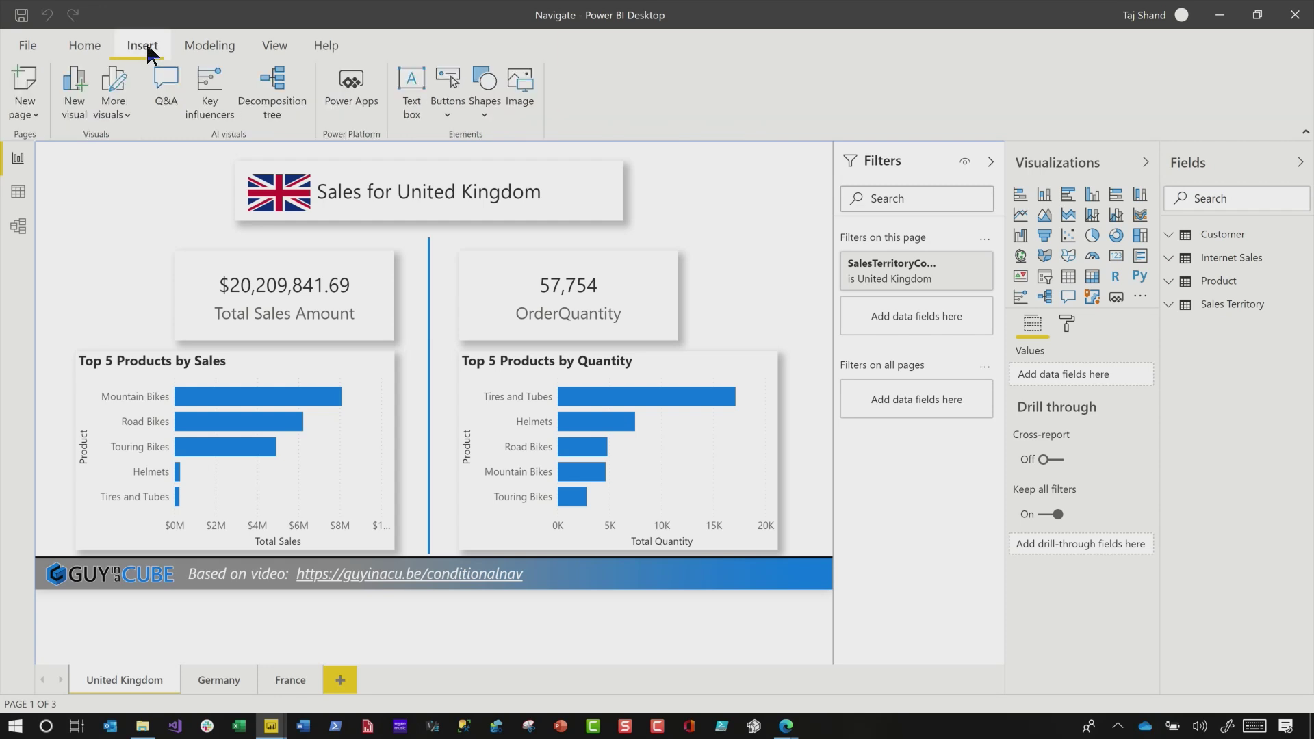
click(445, 110)
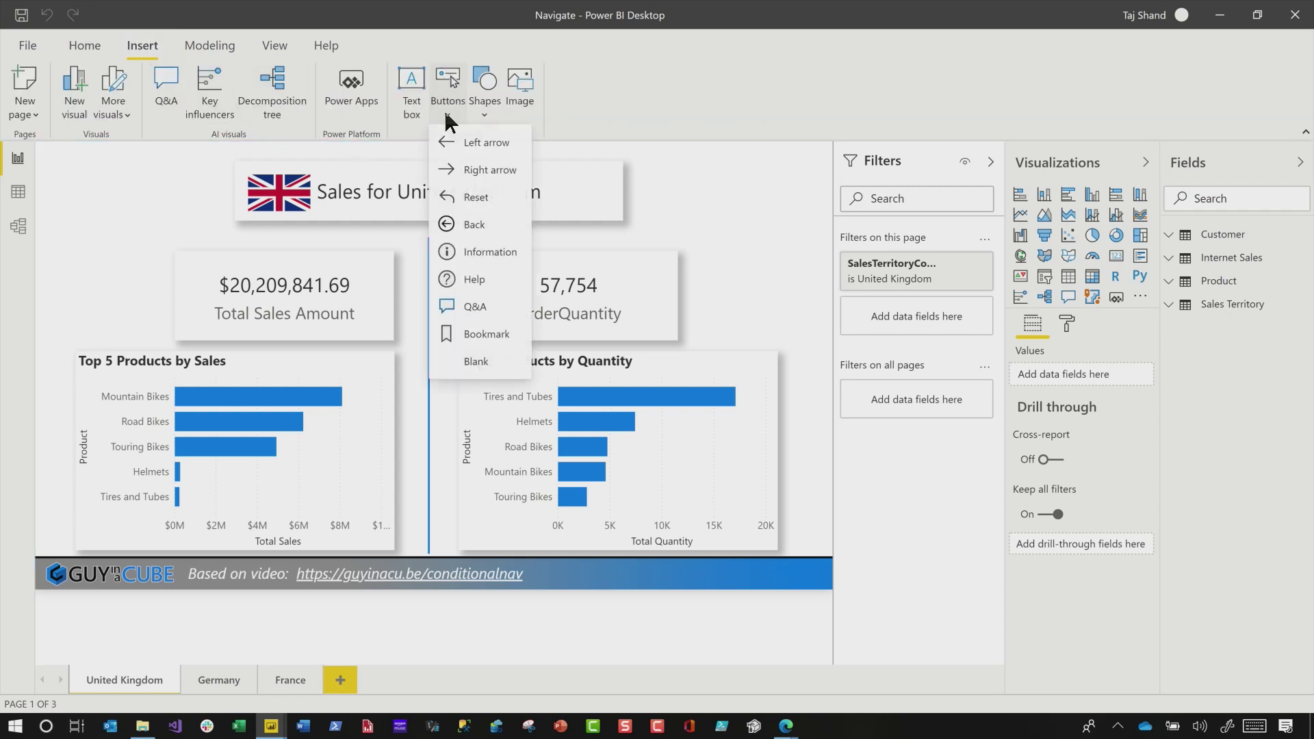
click(482, 358)
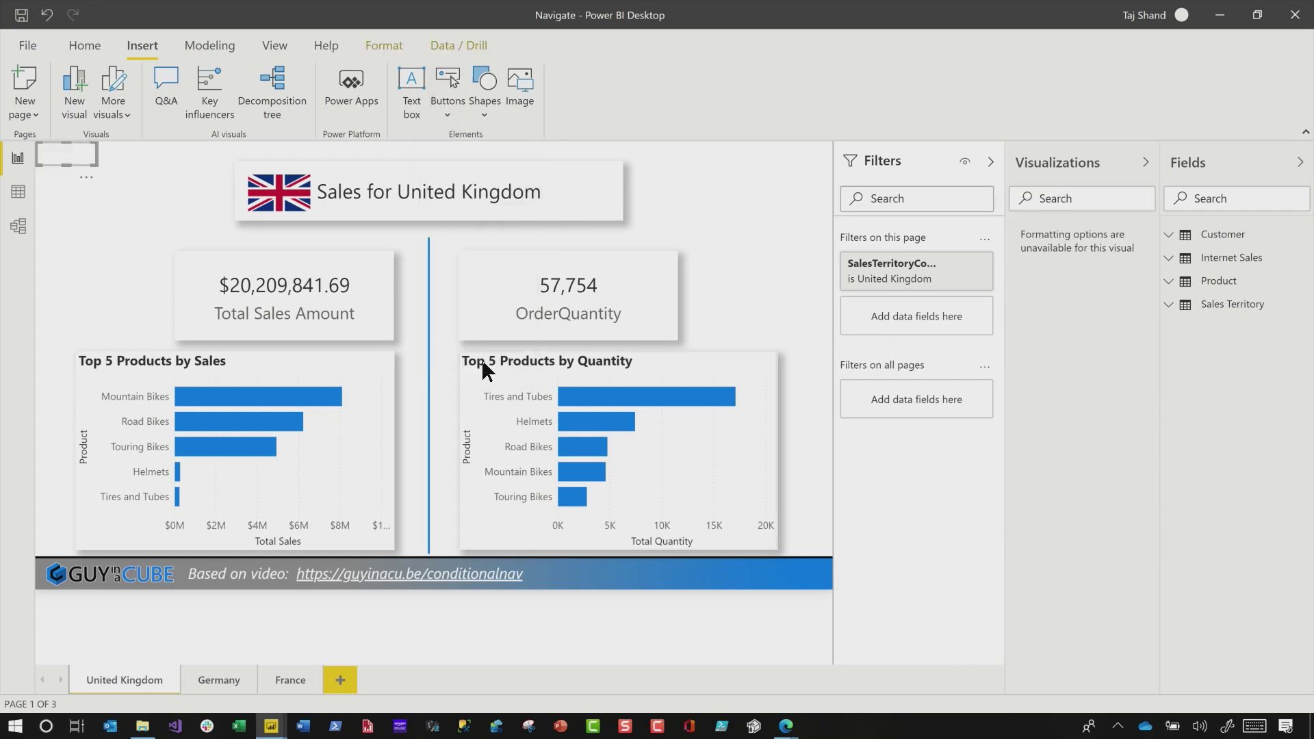
drag(91, 177, 106, 208)
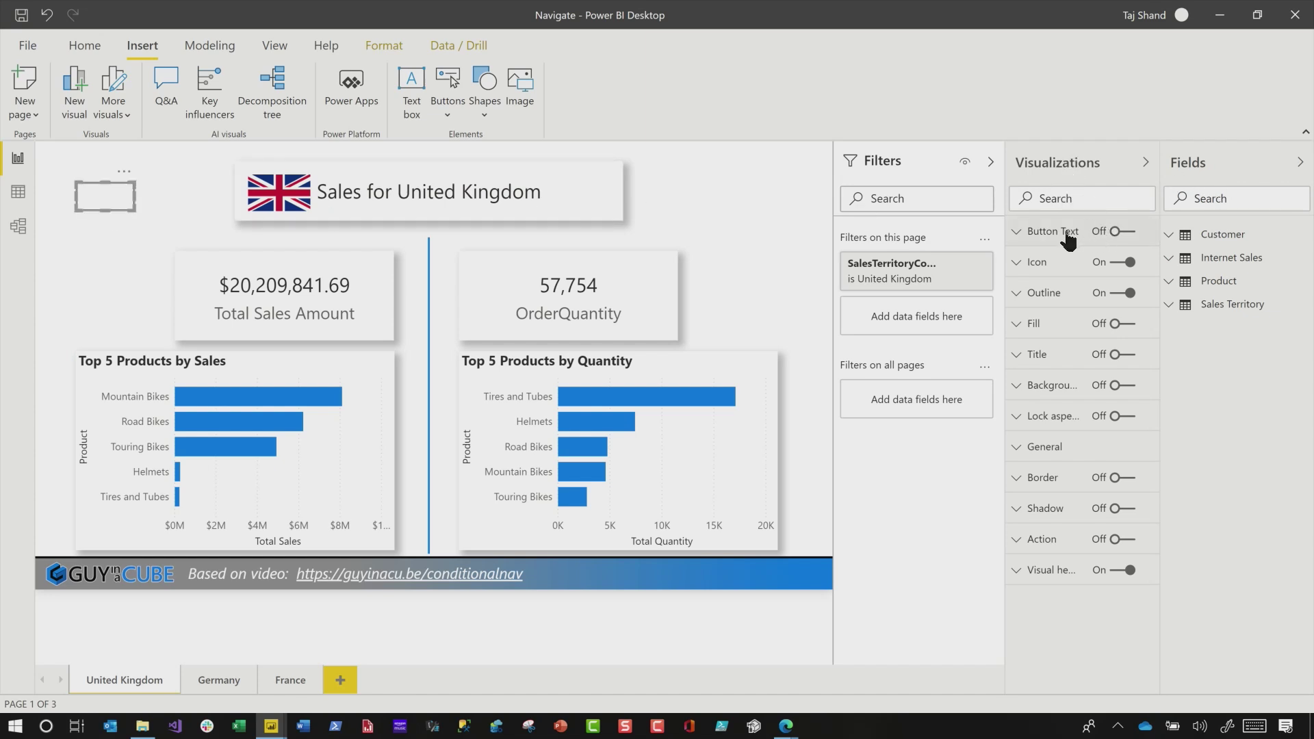
click(1120, 231)
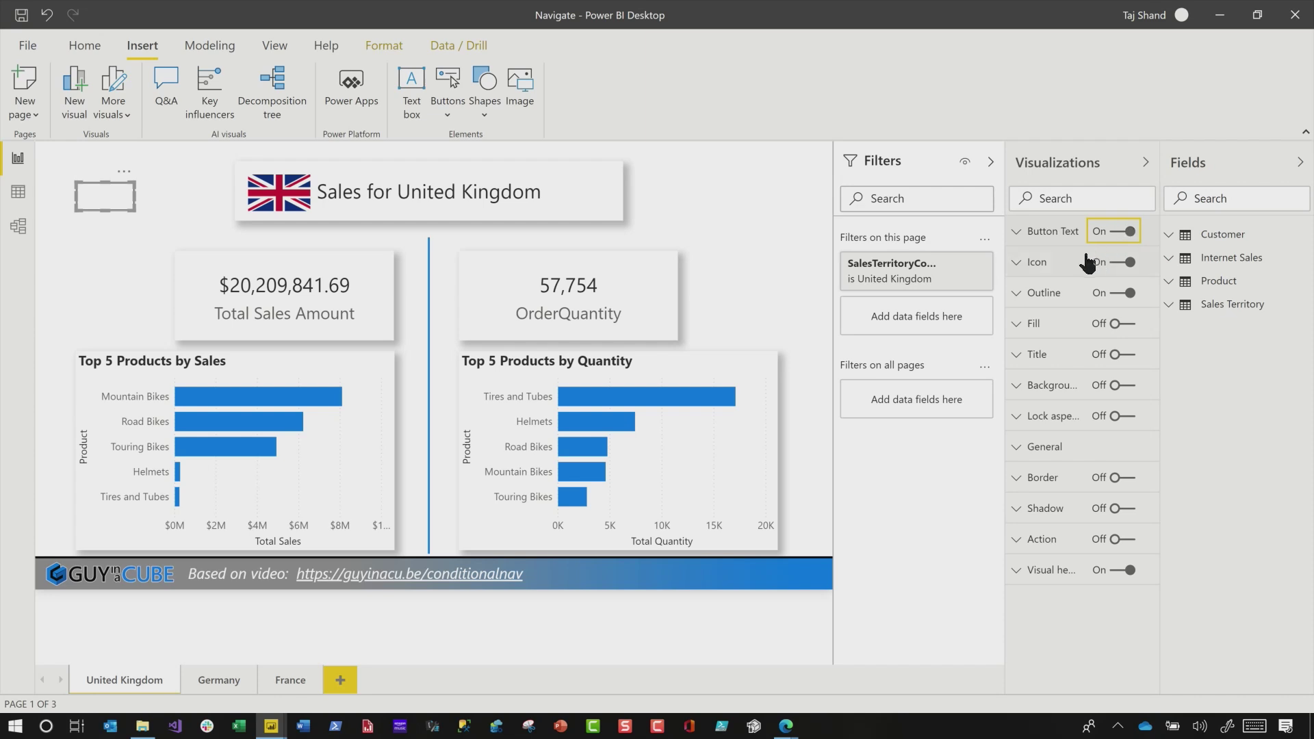
click(1035, 239)
click(1072, 315)
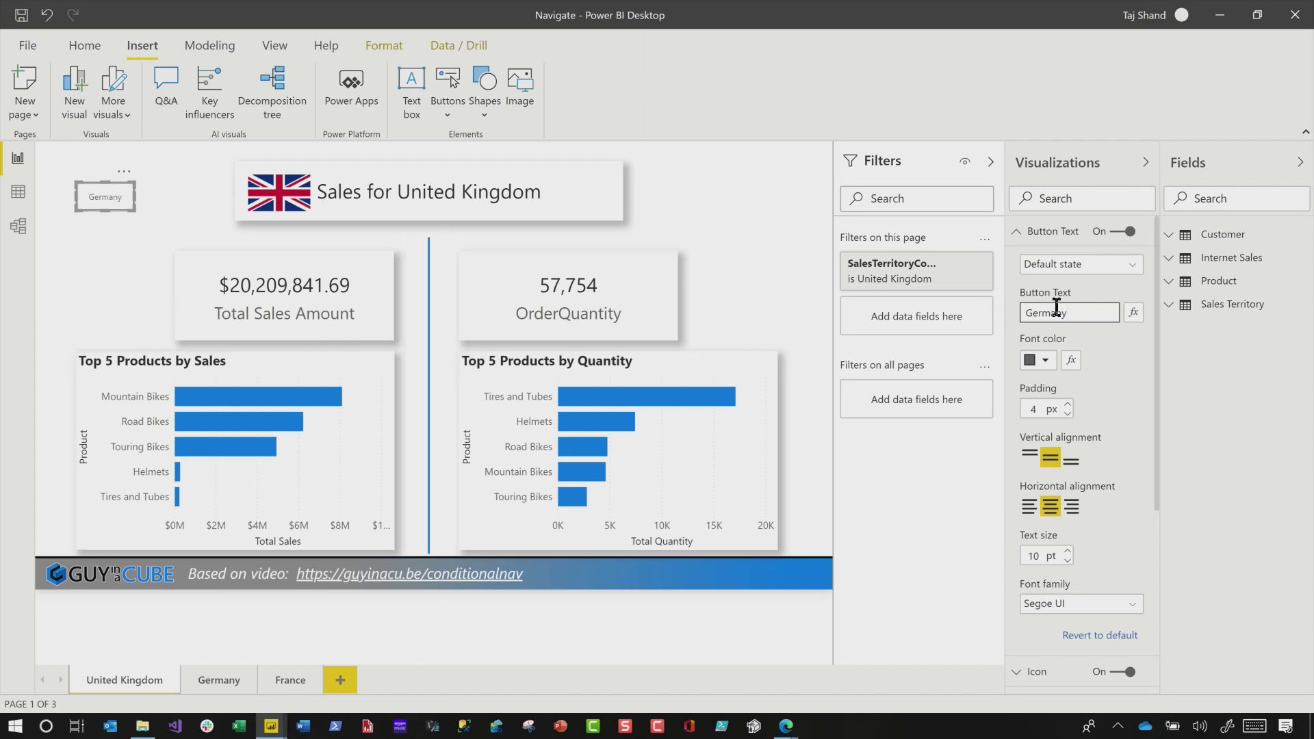
click(1016, 232)
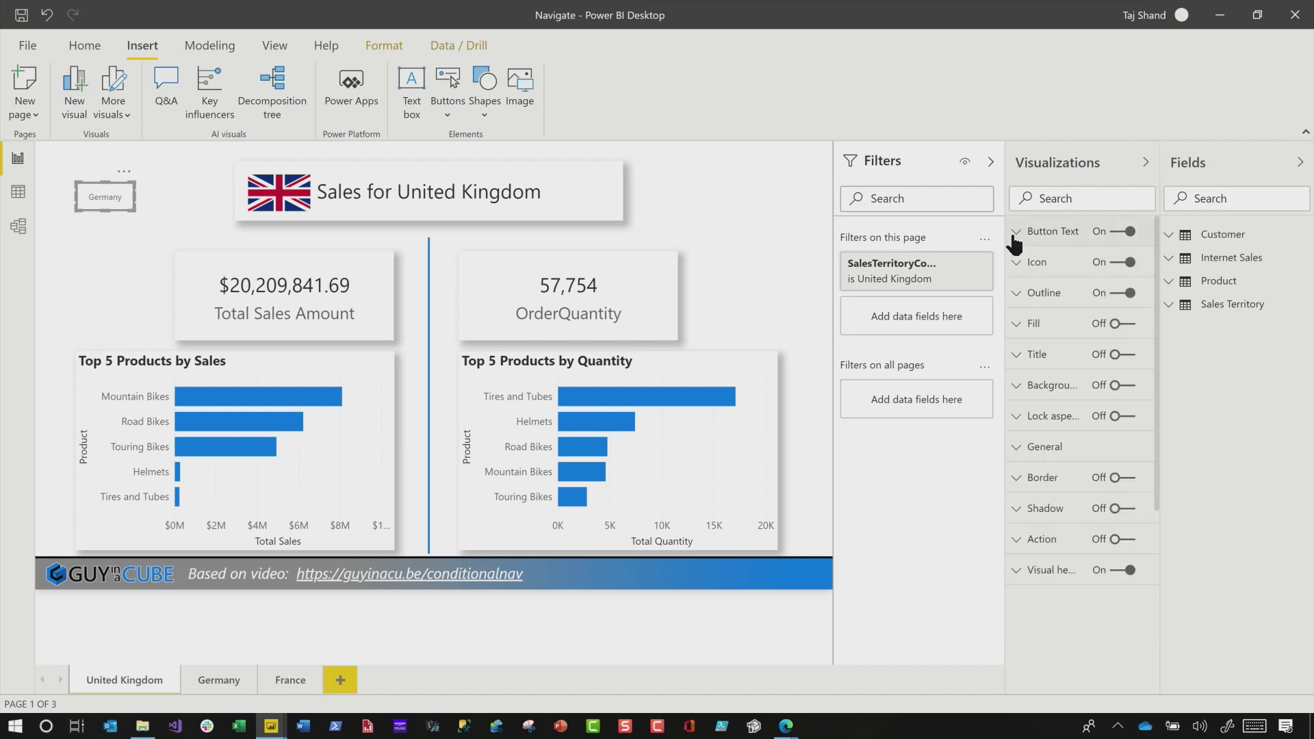
Give the button a Page navigation action with destination Germany, then delete the button.
click(1028, 542)
click(1126, 542)
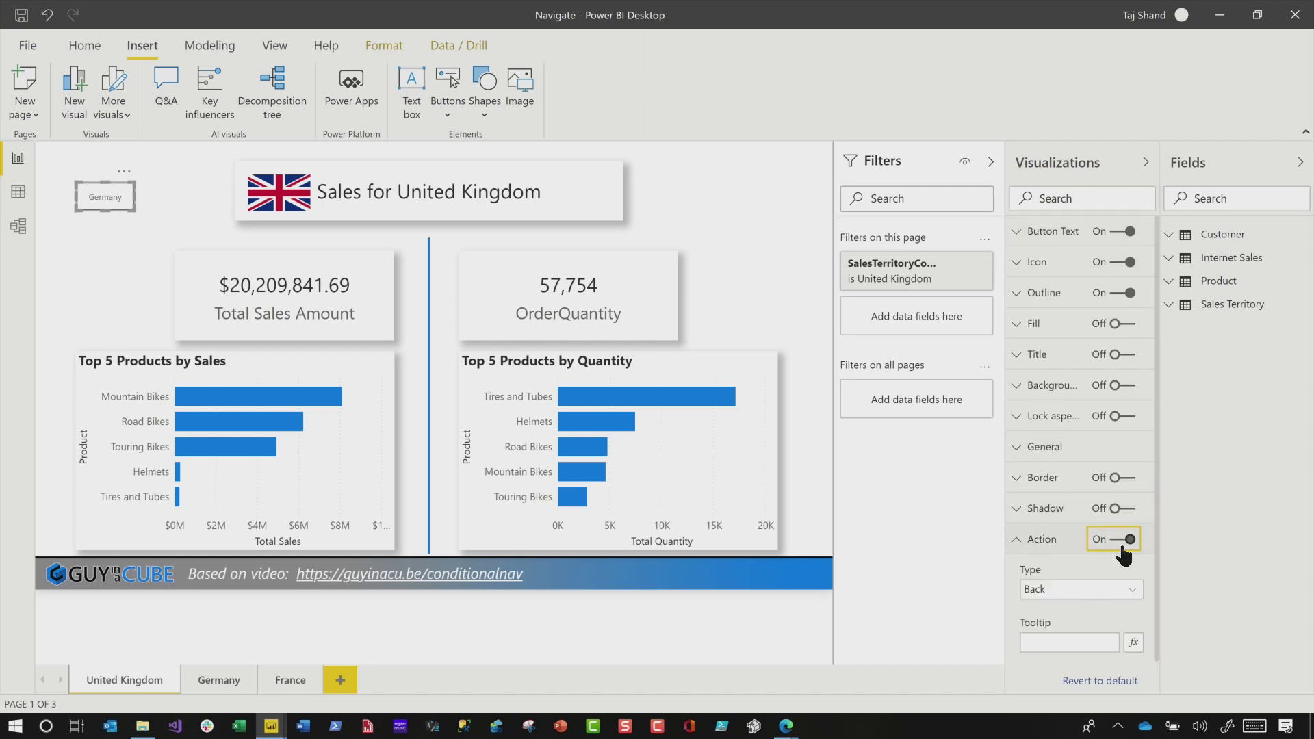
click(1057, 600)
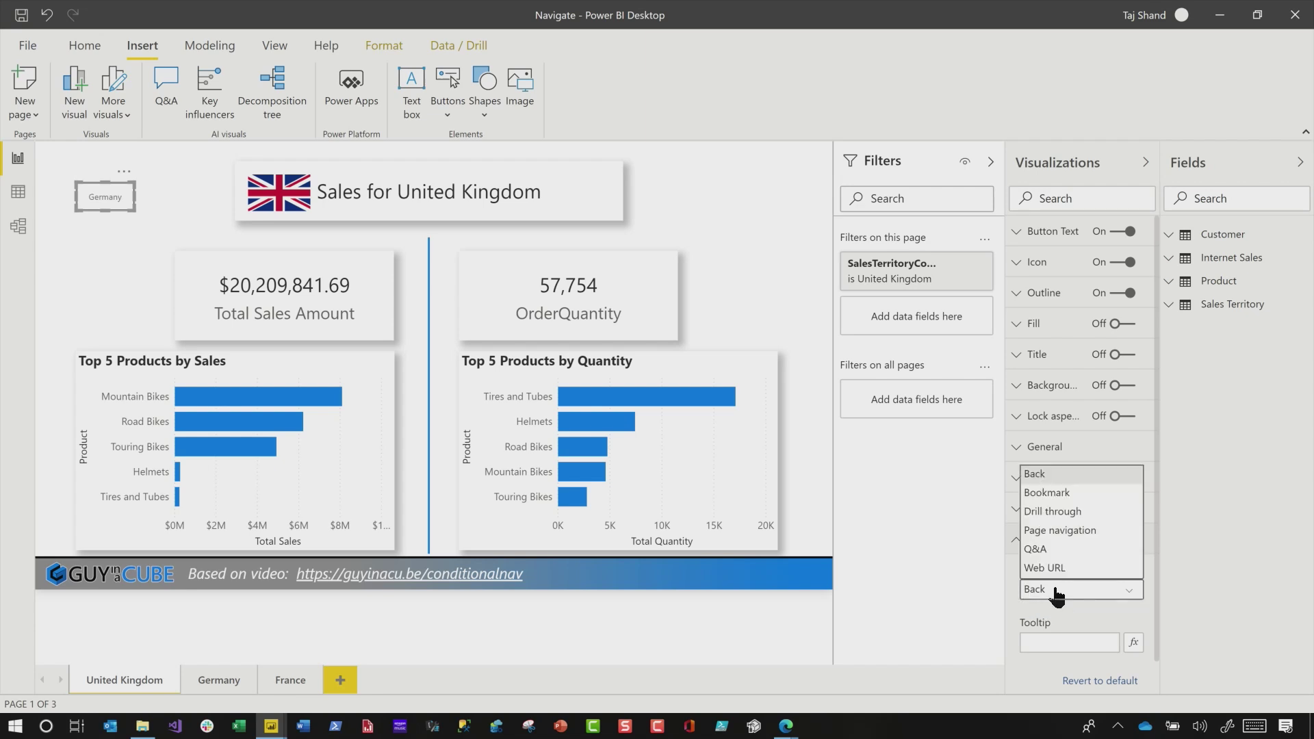
click(1058, 535)
click(1086, 641)
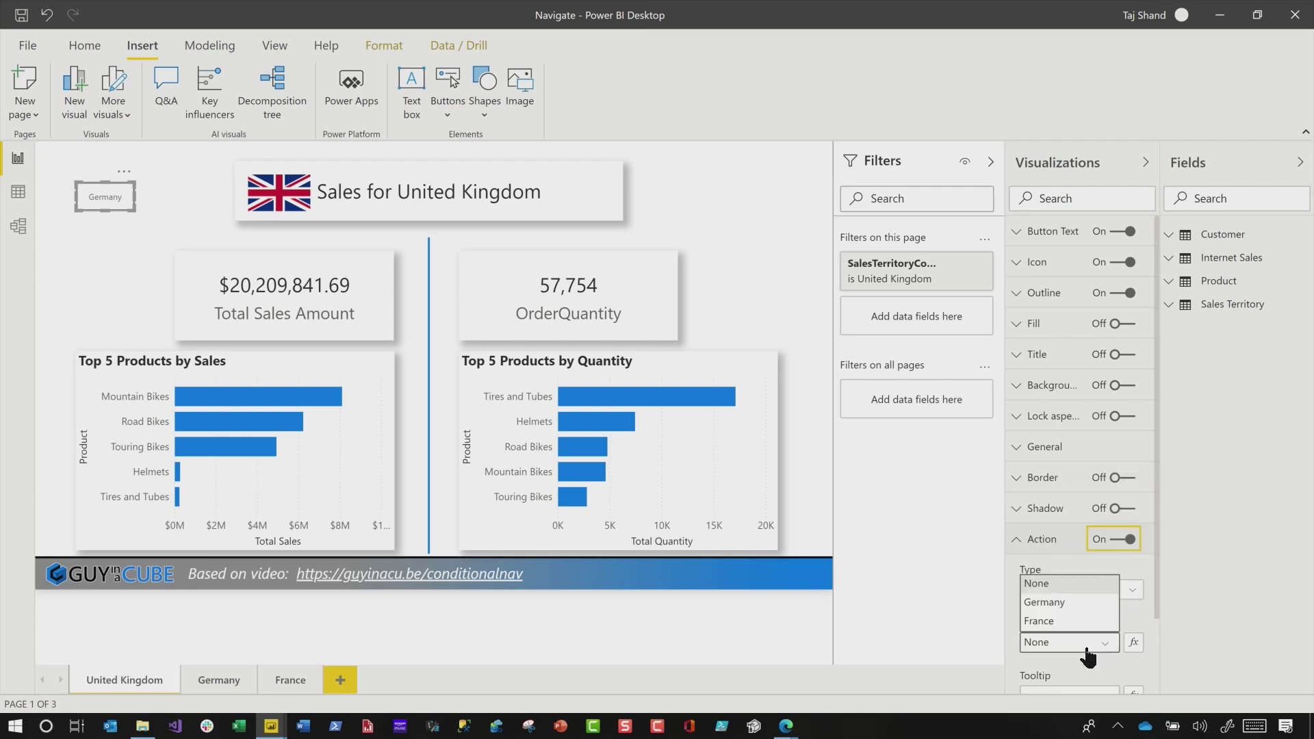
click(1065, 605)
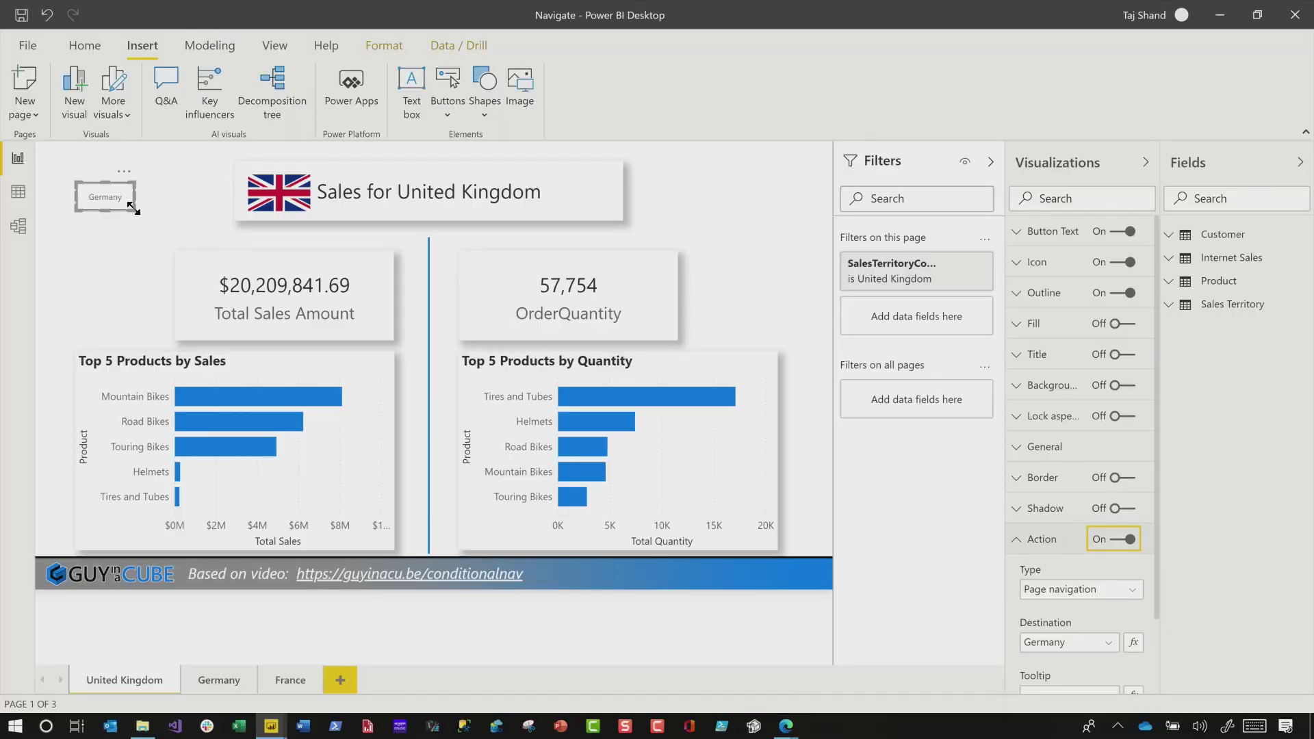
key(Delete)
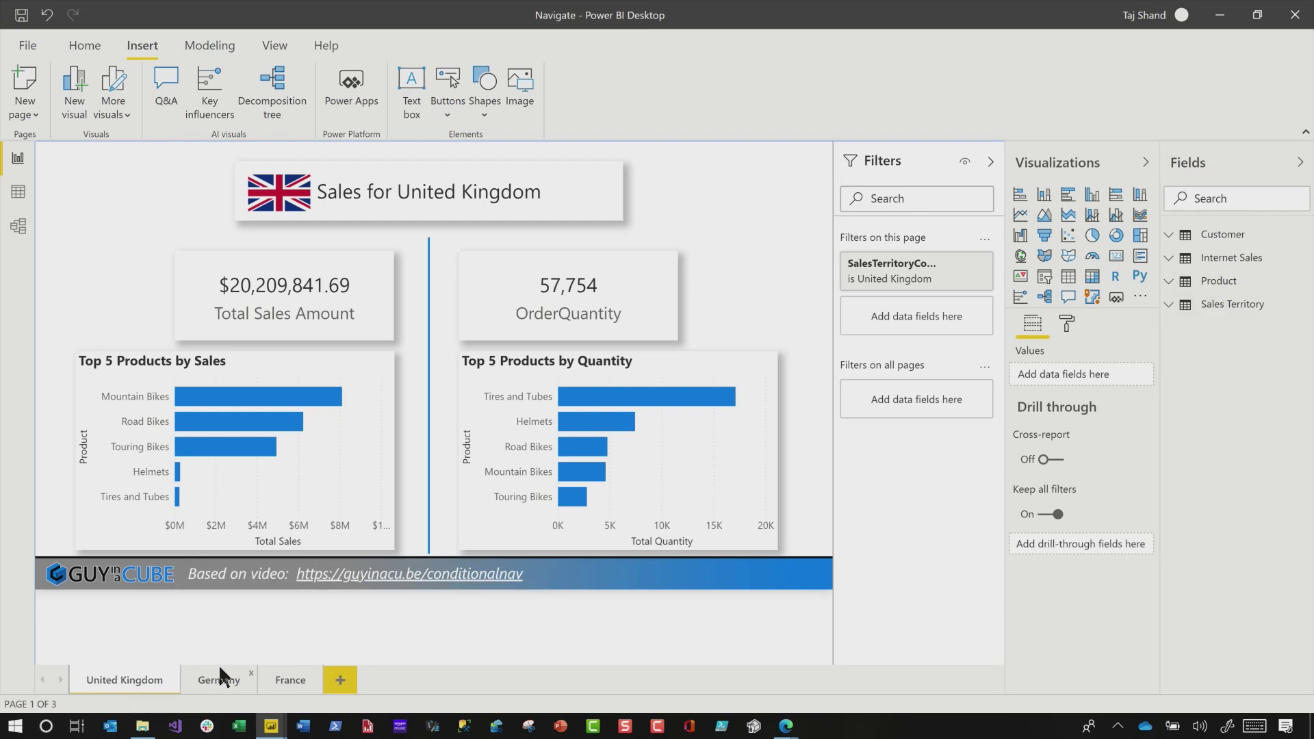
Enter and load a Navigation table whose Page name column lists United Kingdom, Germany and France.
click(77, 43)
click(308, 100)
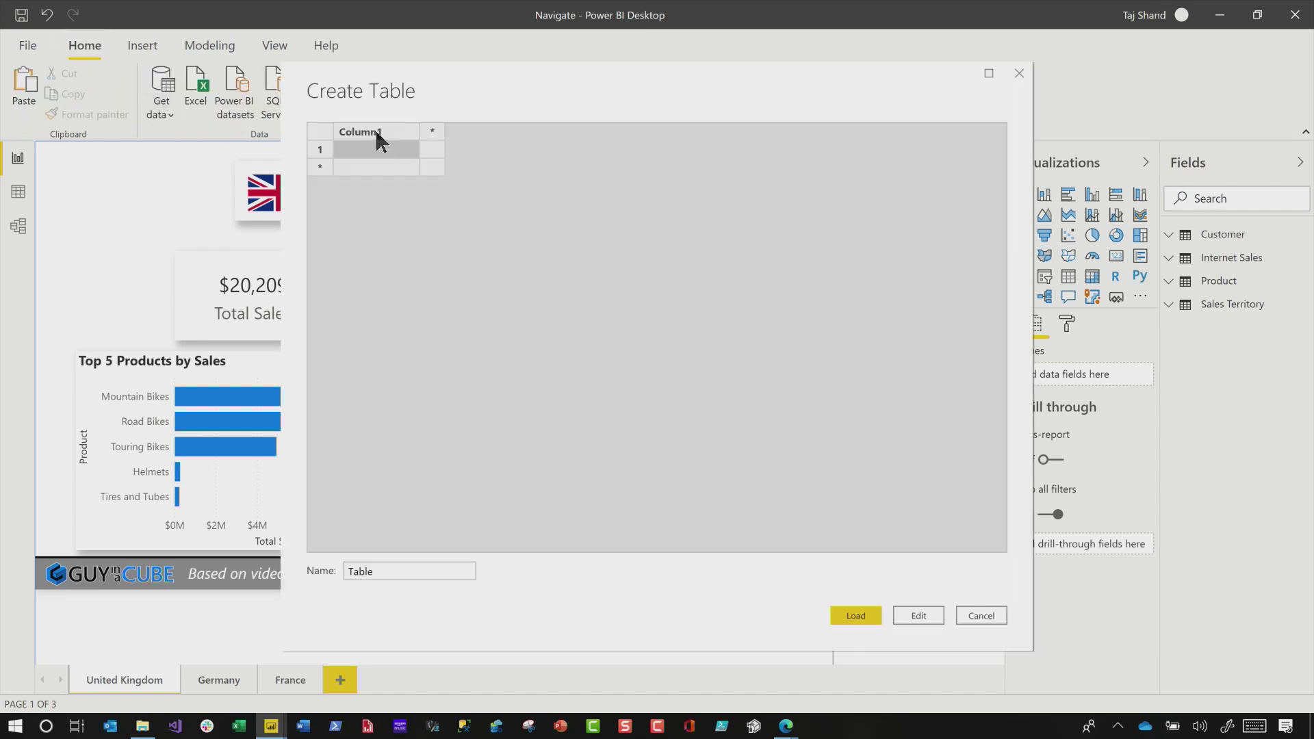
double_click(368, 133)
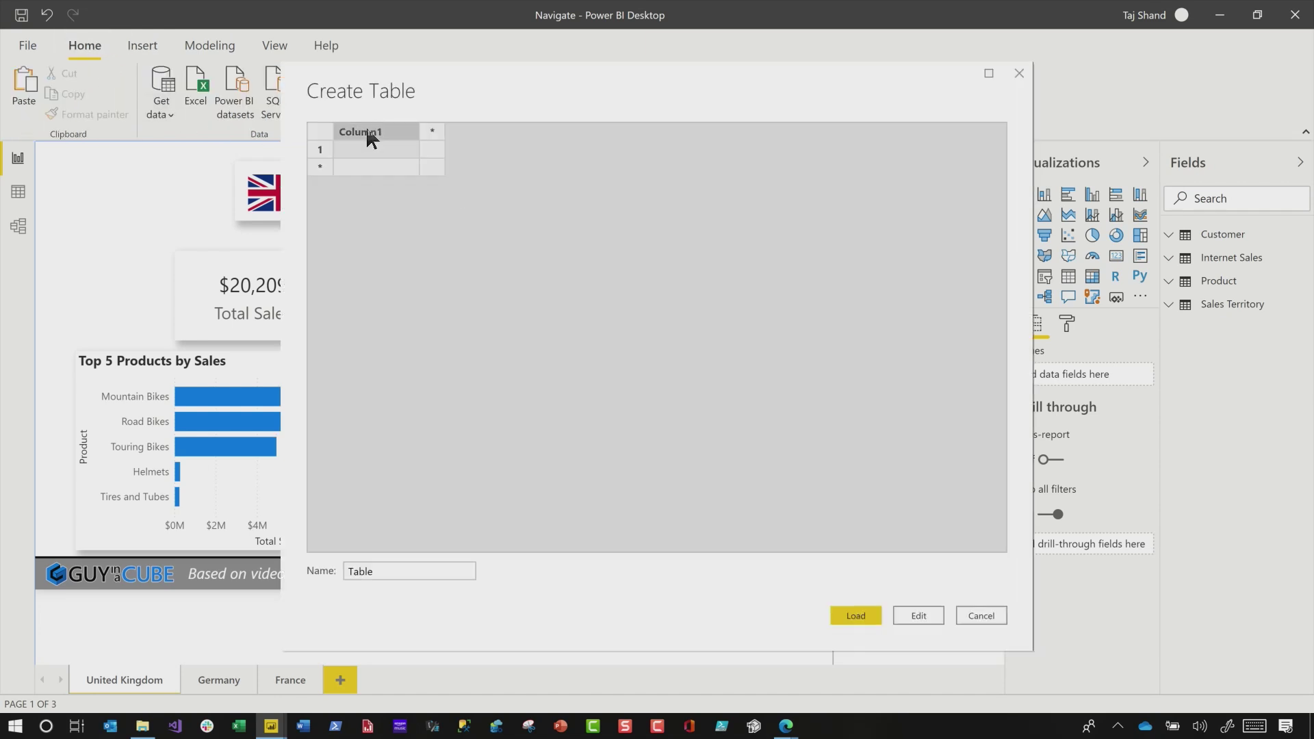
text(Page name)
double_click(390, 581)
text(navig)
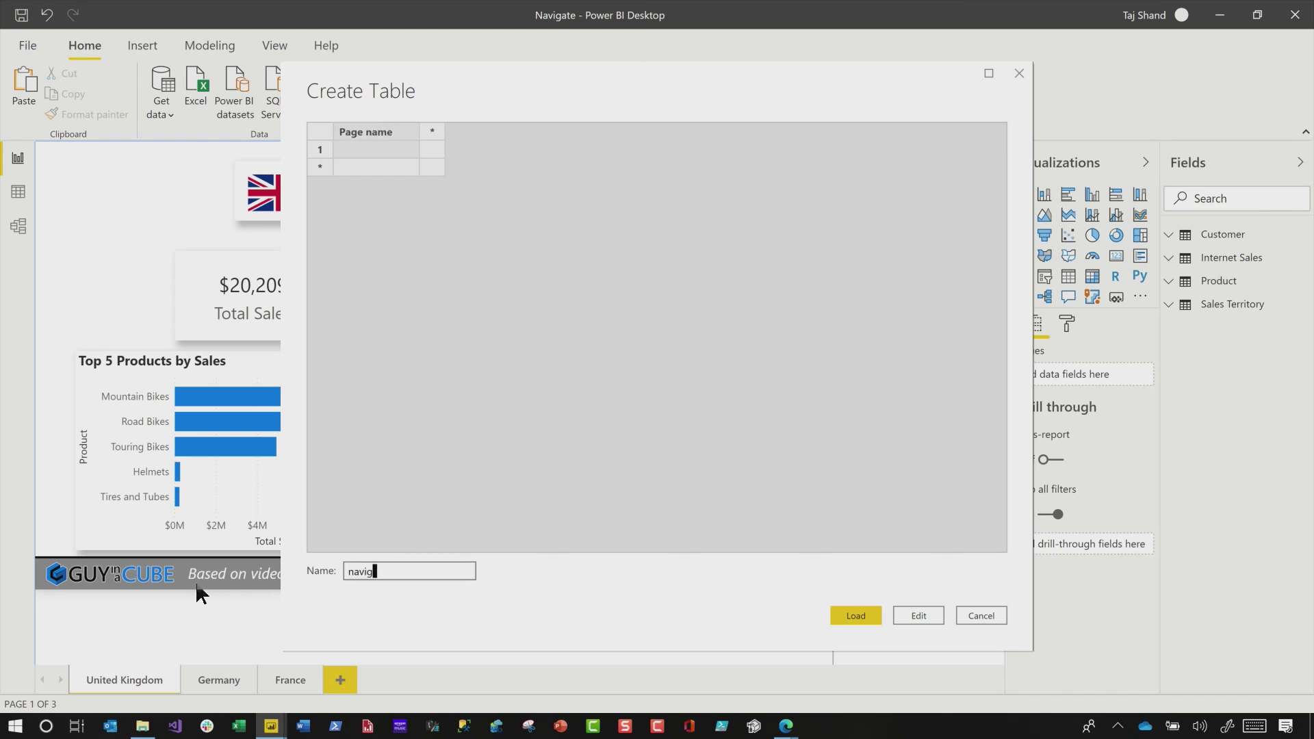
key(BackSpace)
key(BackSpace)
key(BackSpace)
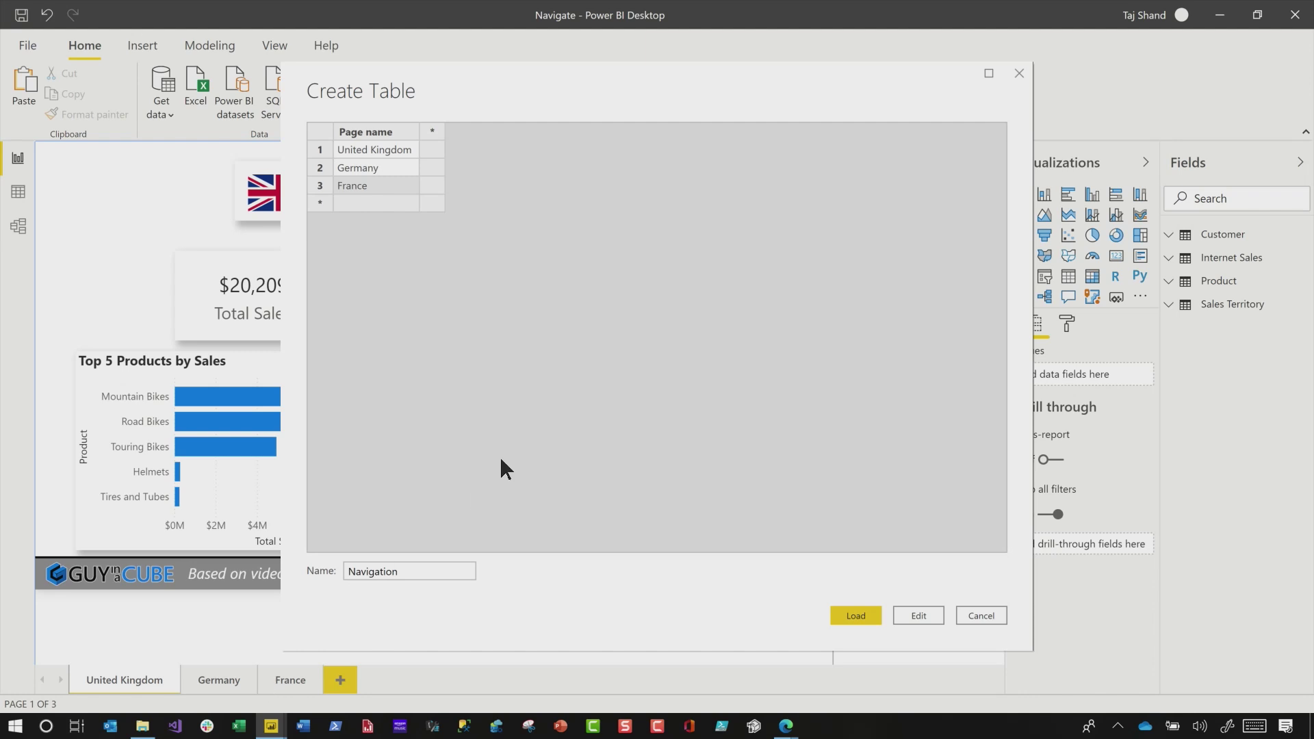
click(859, 615)
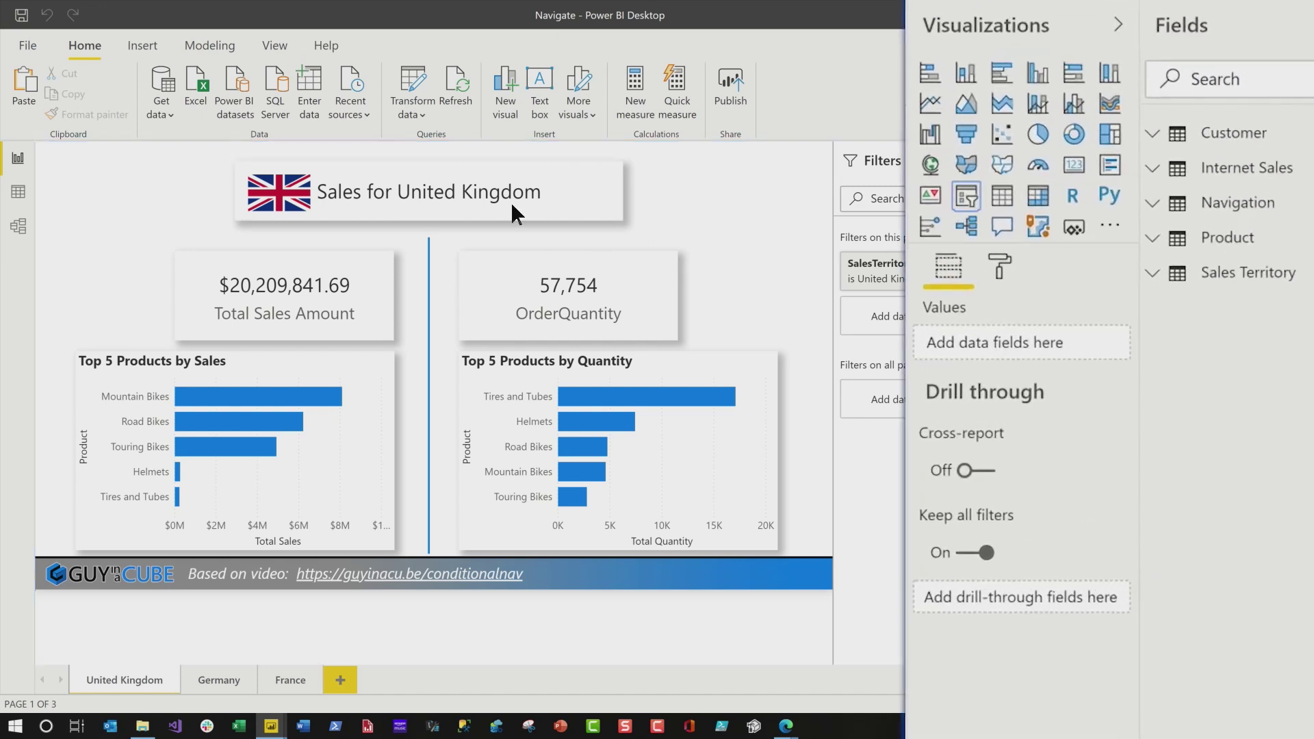
Place a slicer beside the page title and fill it with the Navigation table's Page name field.
click(966, 196)
drag(101, 196, 692, 217)
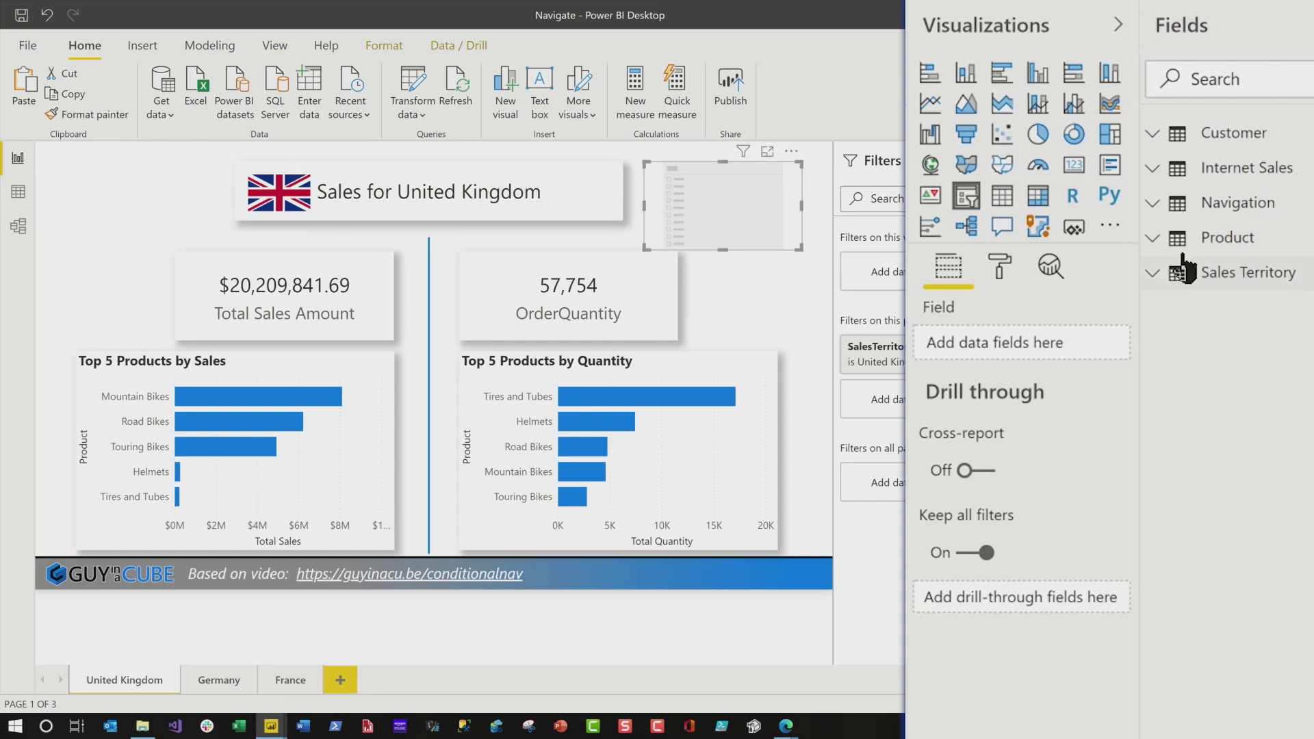
click(1162, 212)
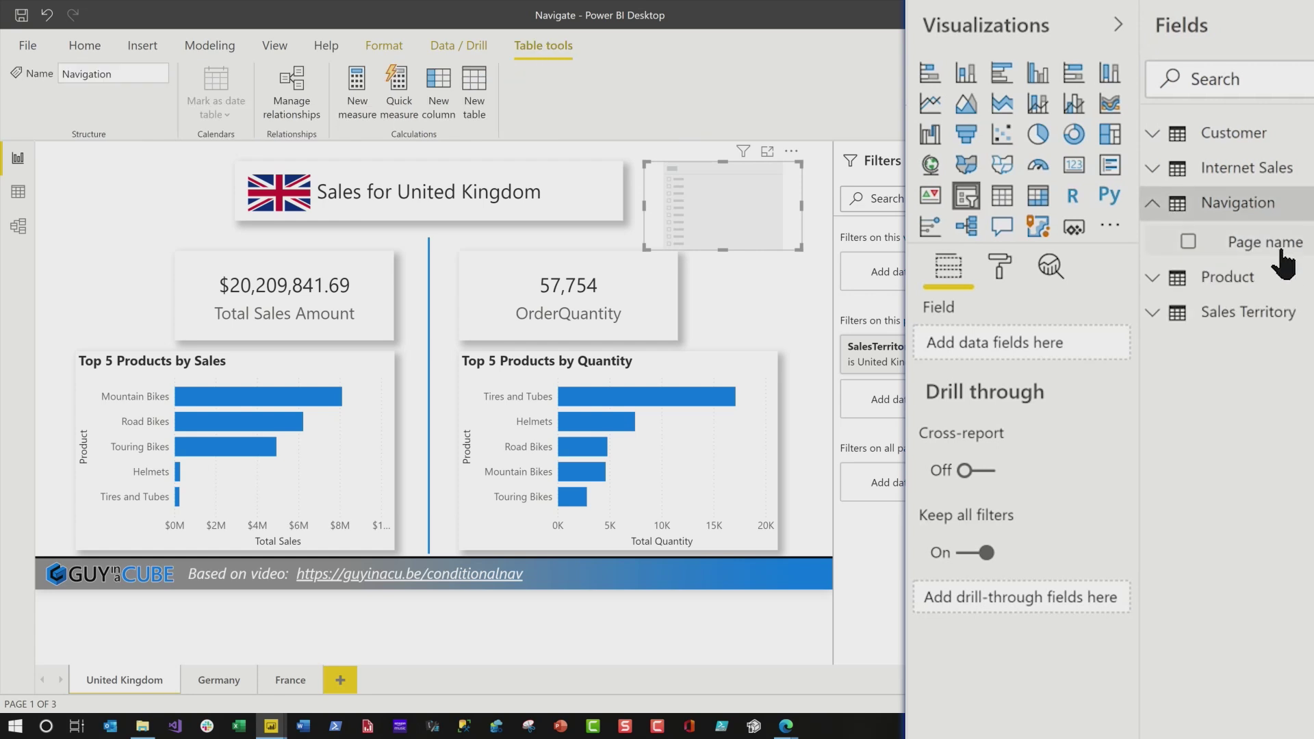
drag(1271, 248, 712, 208)
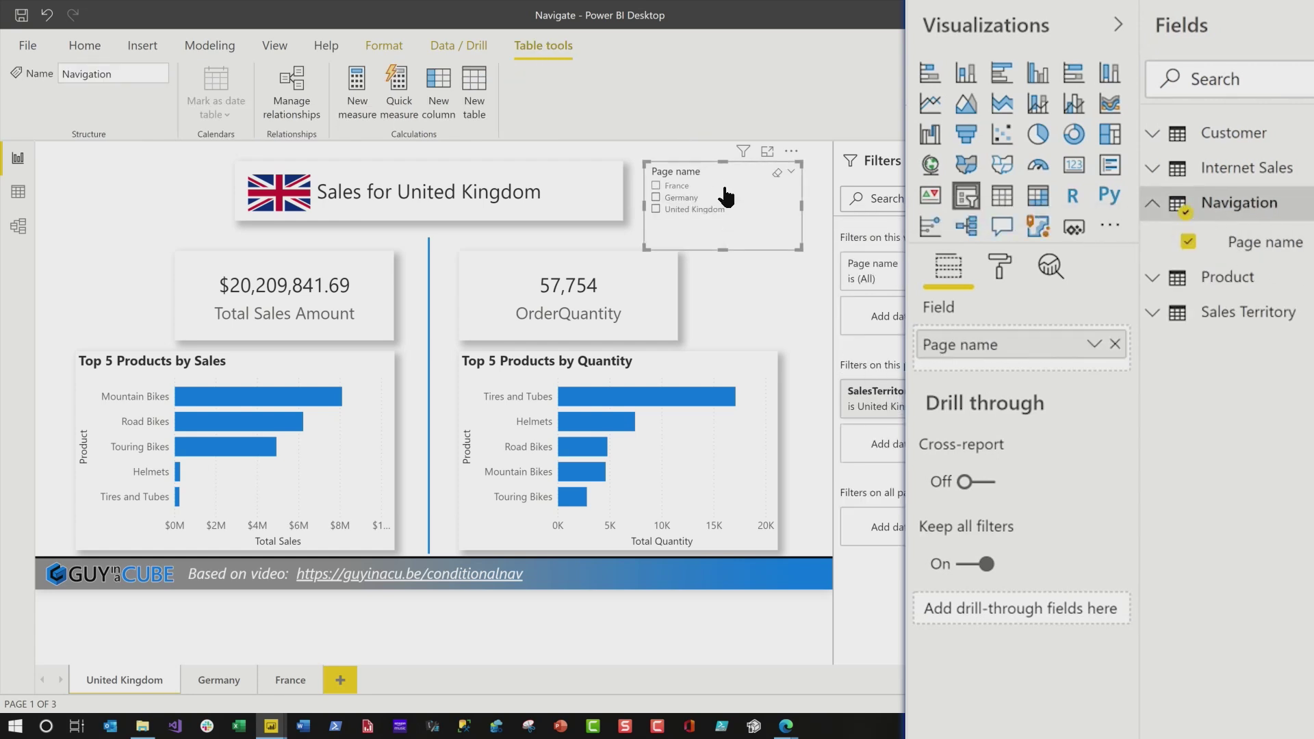
click(1001, 262)
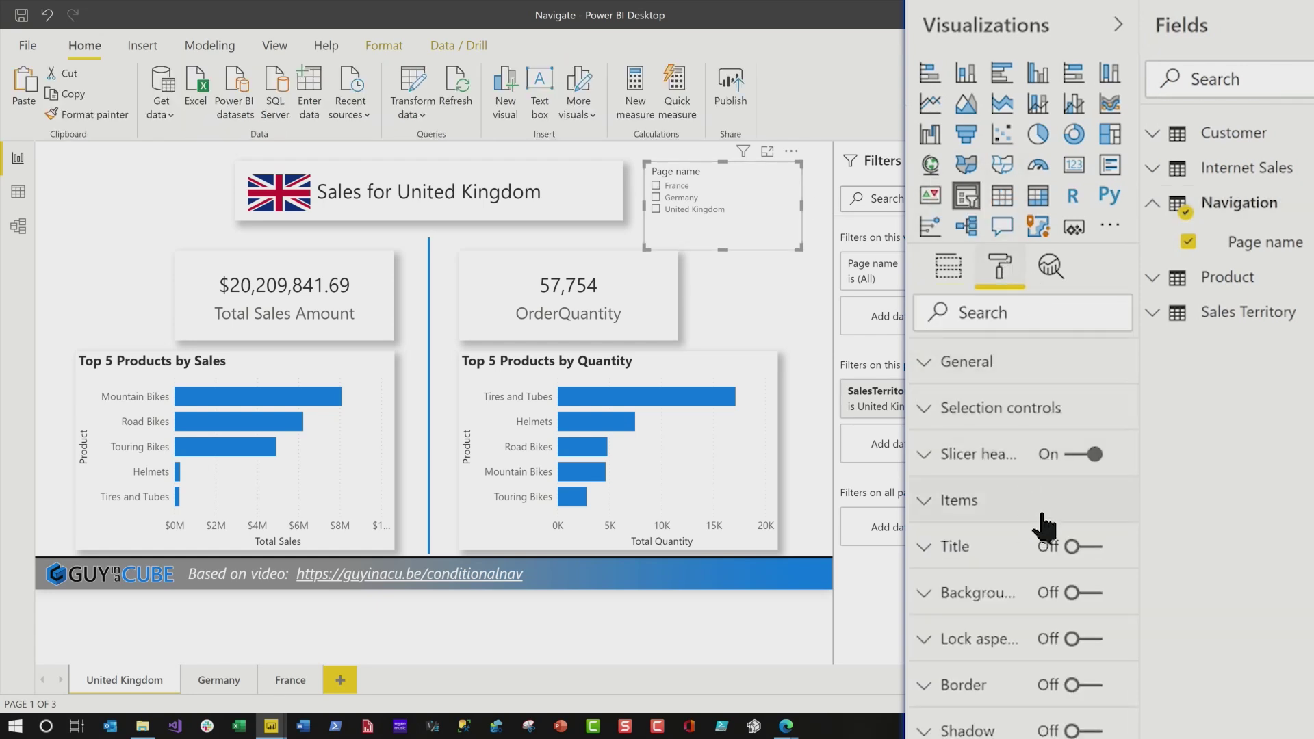
Turn on the slicer title, hide the Page name header, and set the title to Page Navigation.
click(1094, 548)
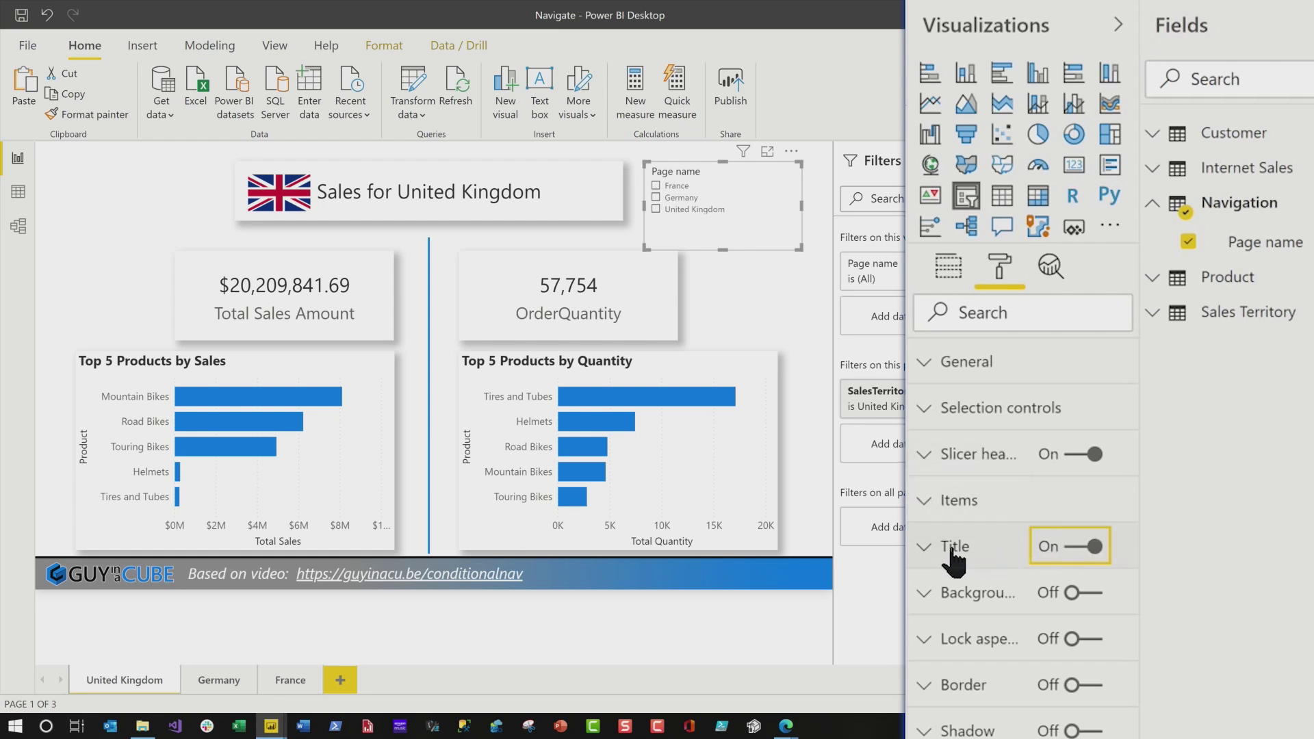
click(1091, 455)
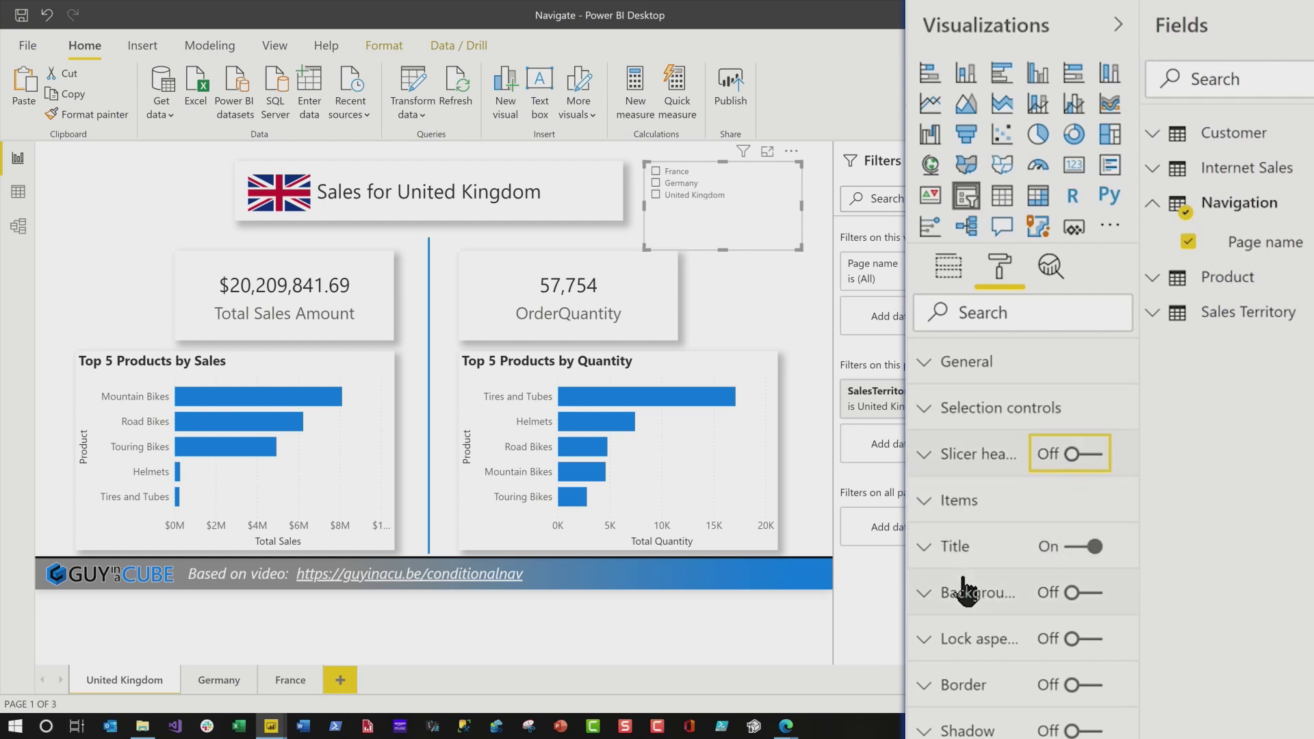
click(938, 555)
click(983, 618)
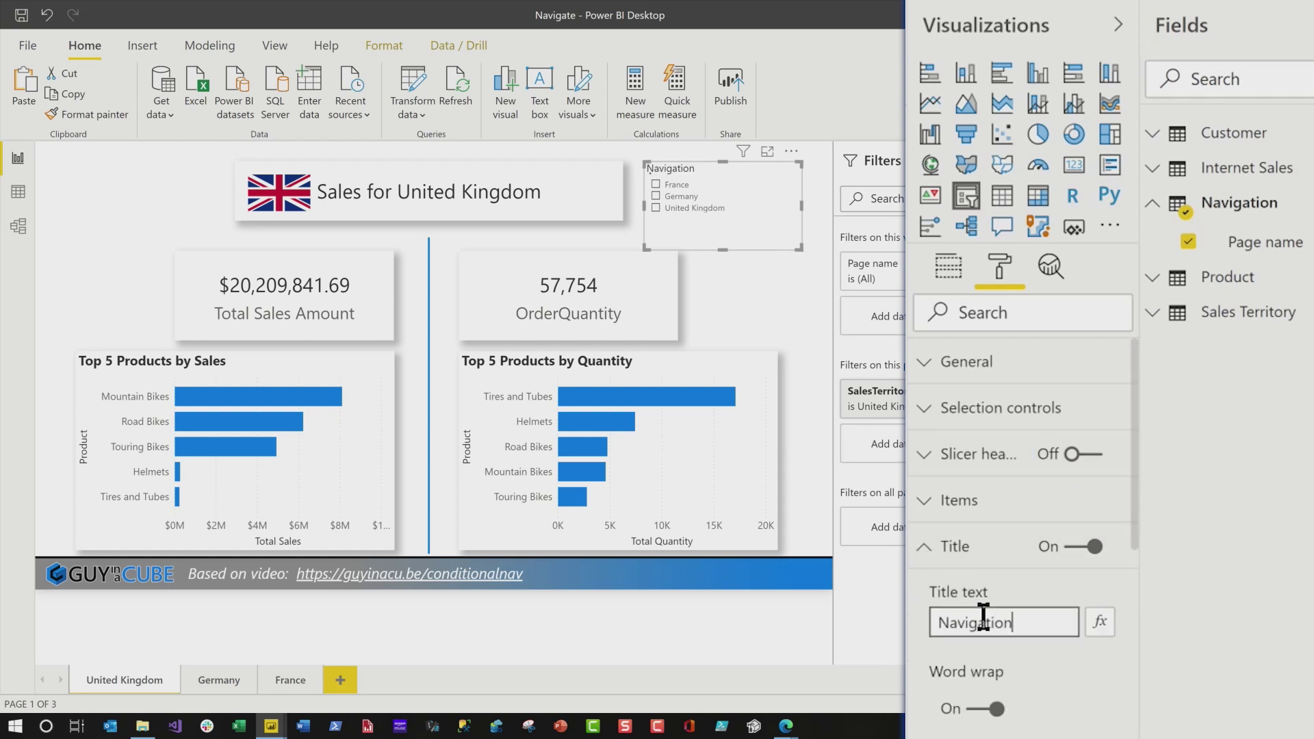
text(page)
key(BackSpace)
key(BackSpace)
key(BackSpace)
key(BackSpace)
key(BackSpace)
text(Page)
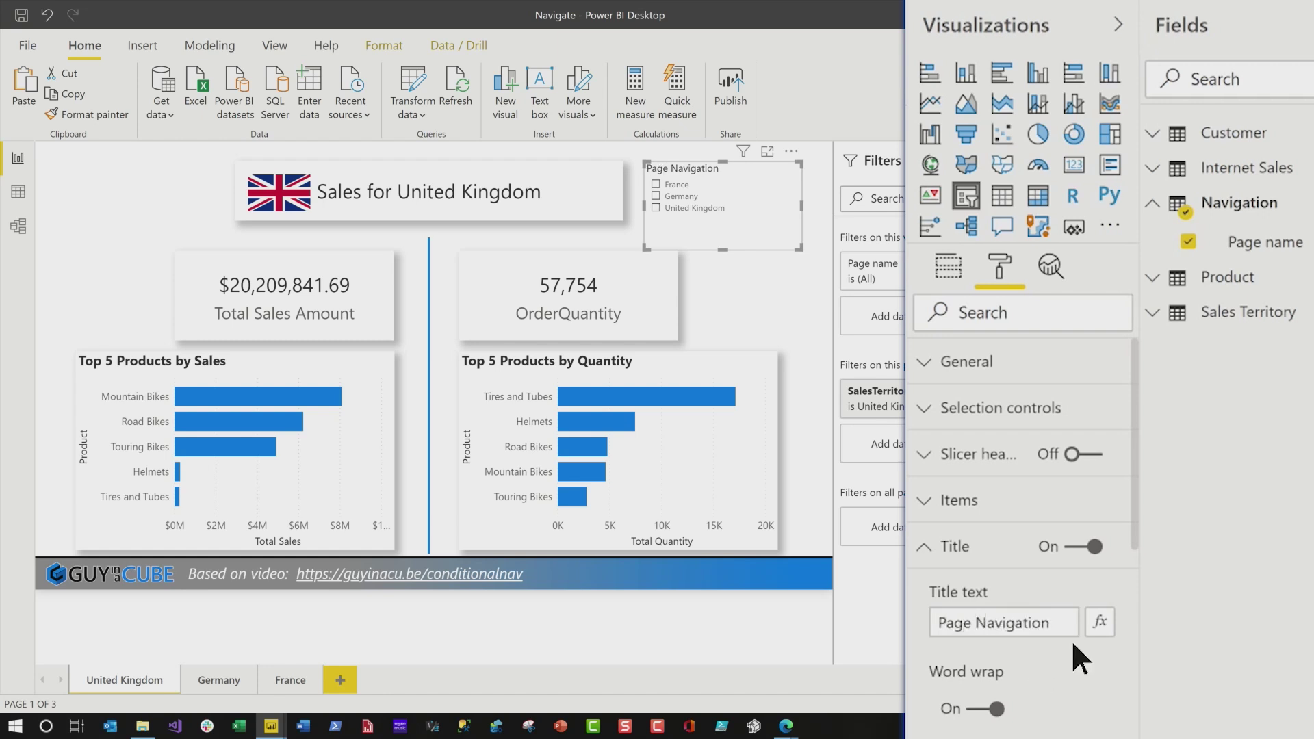
Make the slicer single-select, switch it to Dropdown style, hide the header, and shorten it.
click(932, 411)
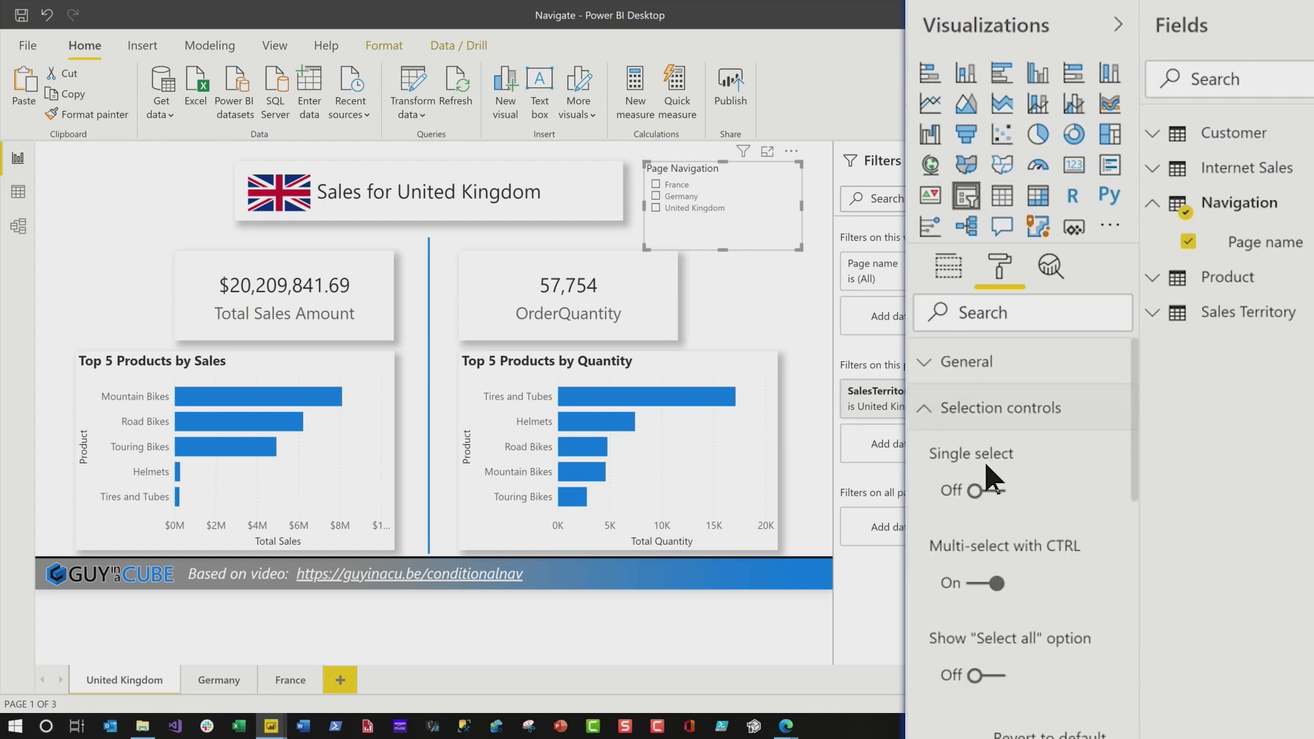
click(994, 491)
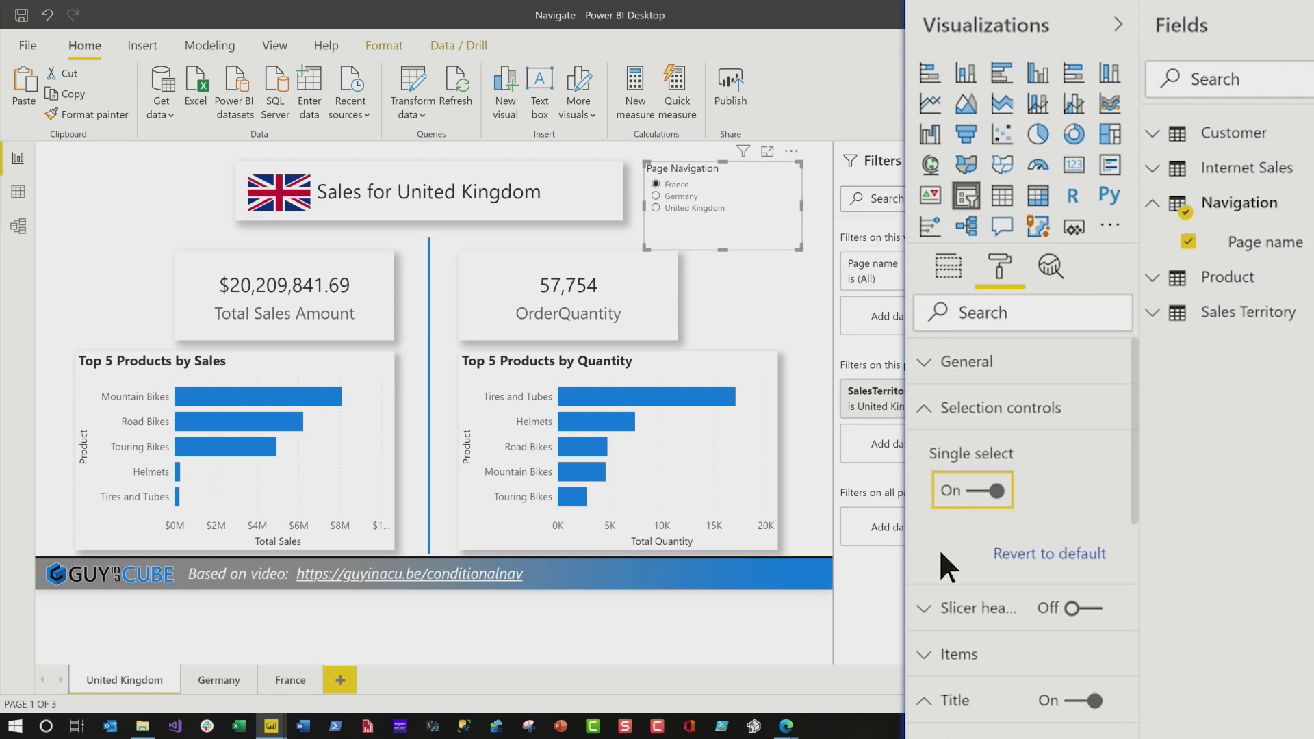
click(921, 421)
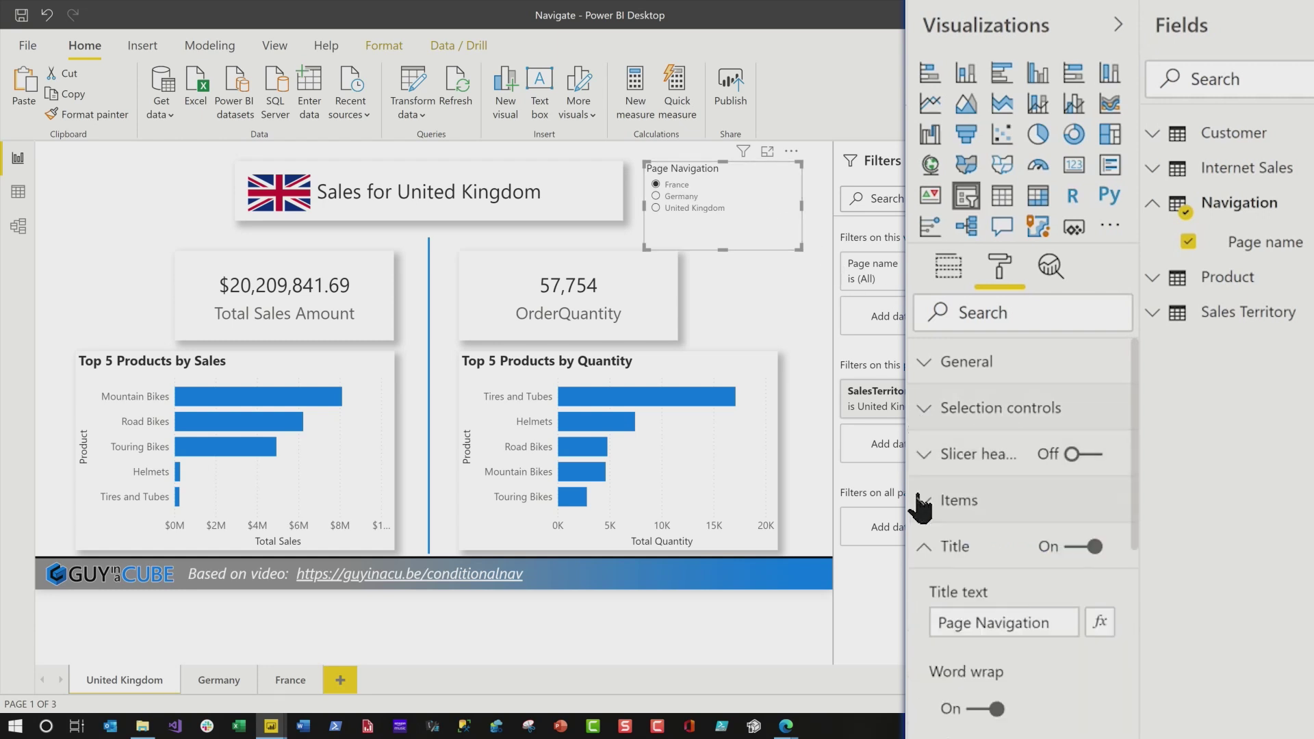
click(1074, 455)
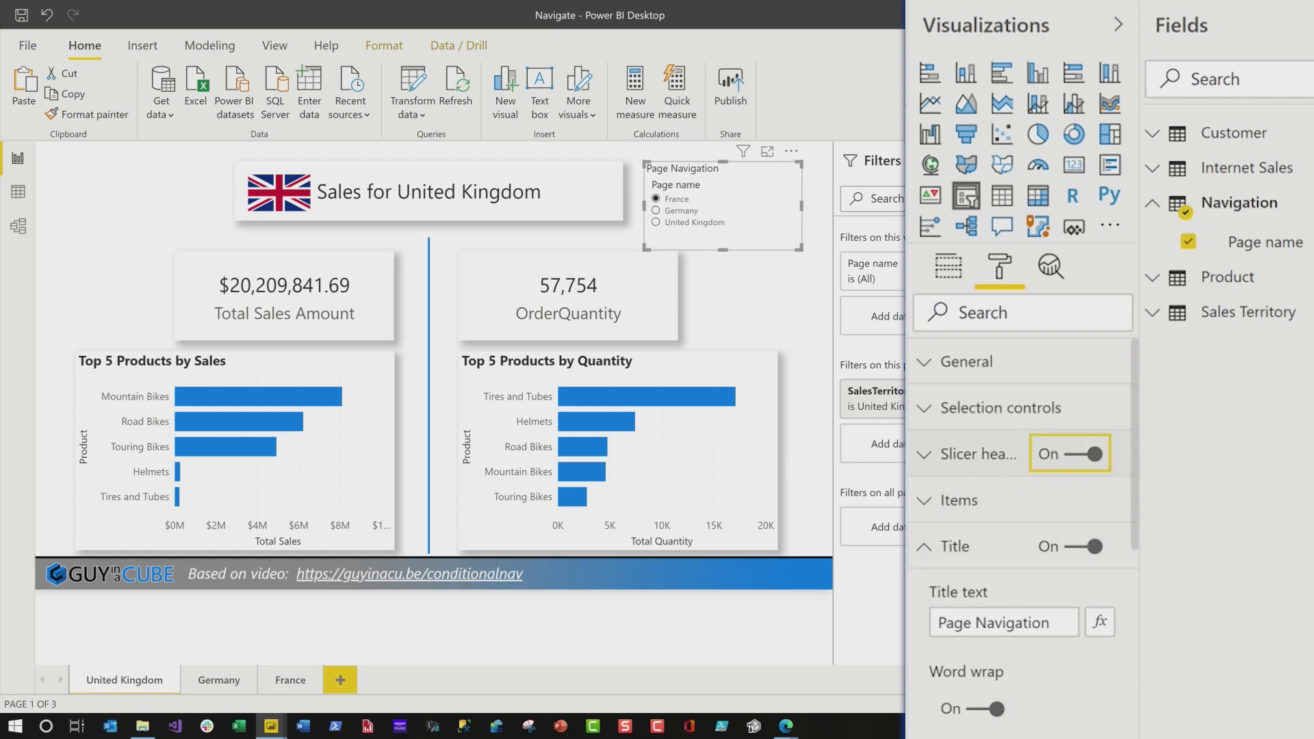
click(790, 185)
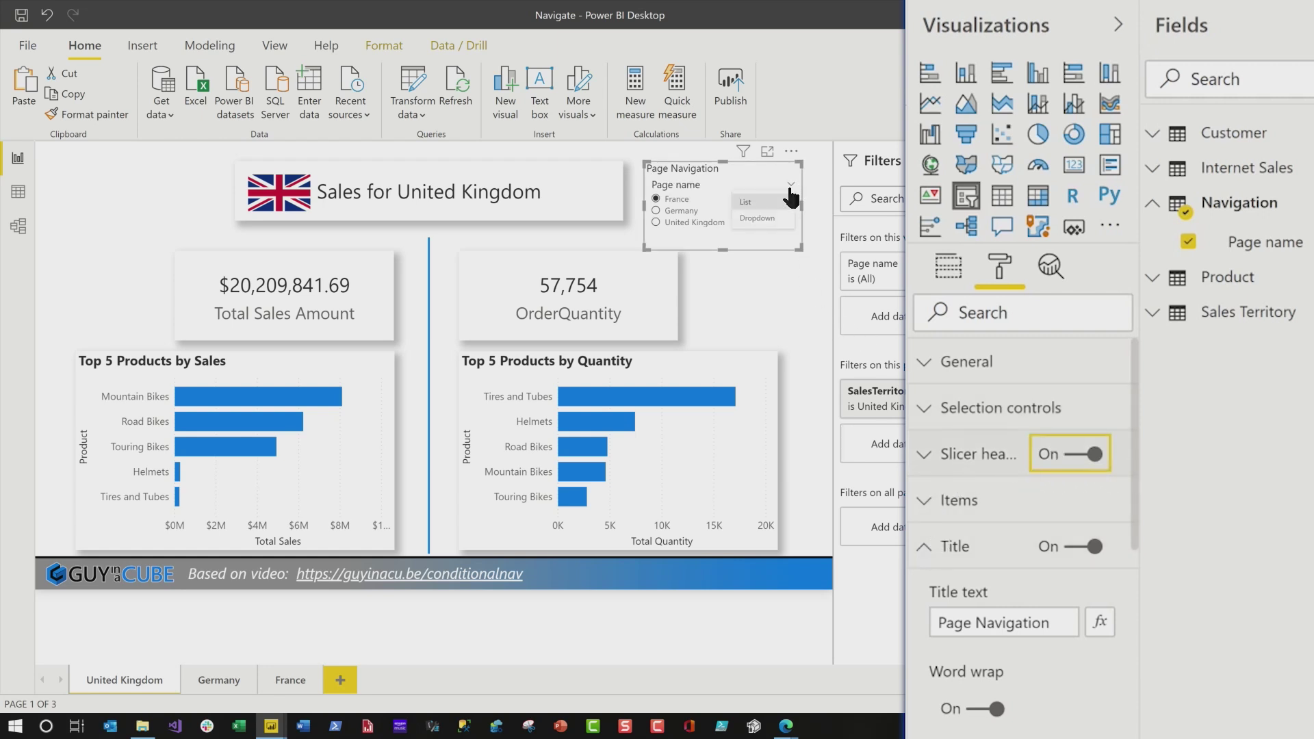
click(780, 220)
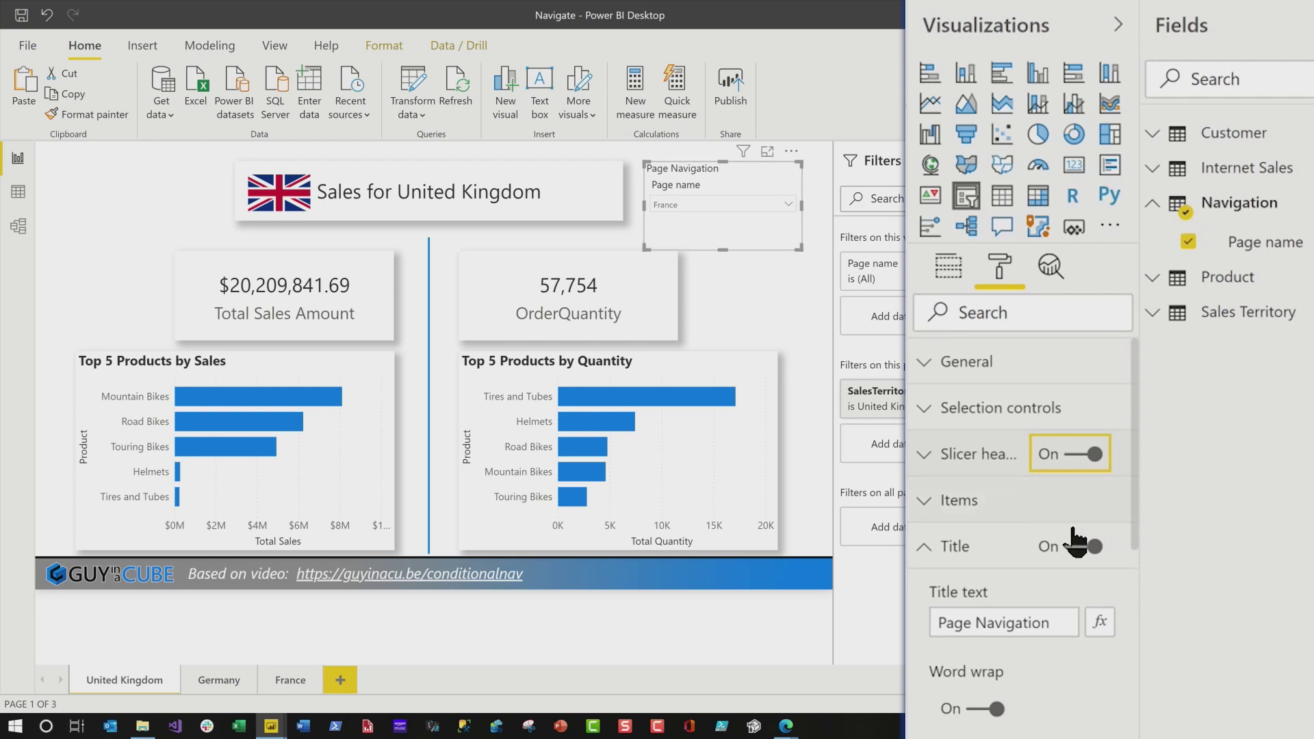
click(1062, 448)
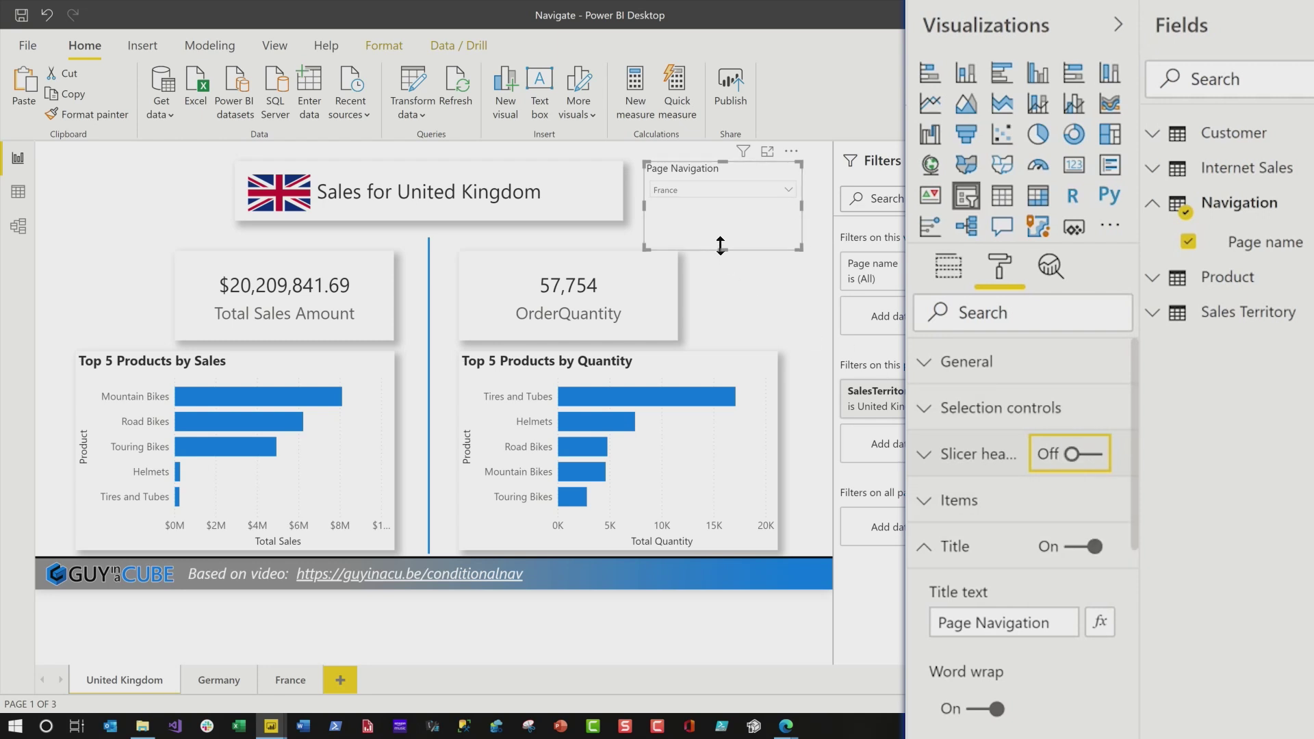
mouse_move(720, 245)
mouse_down()
mouse_move(720, 204)
mouse_move(726, 219)
mouse_up()
Set the slicer item text size to 14 and narrow the Page Navigation dropdown.
click(975, 507)
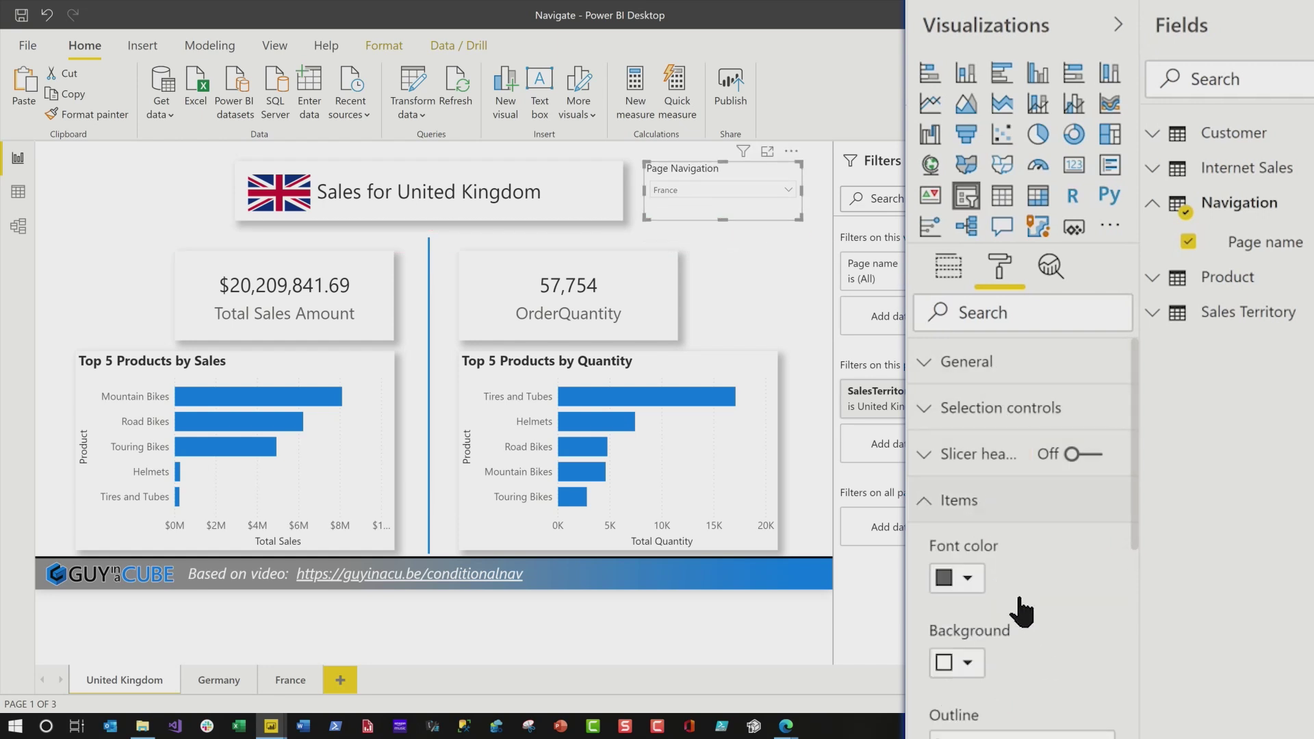
scroll(1024, 611, down, 5)
double_click(964, 447)
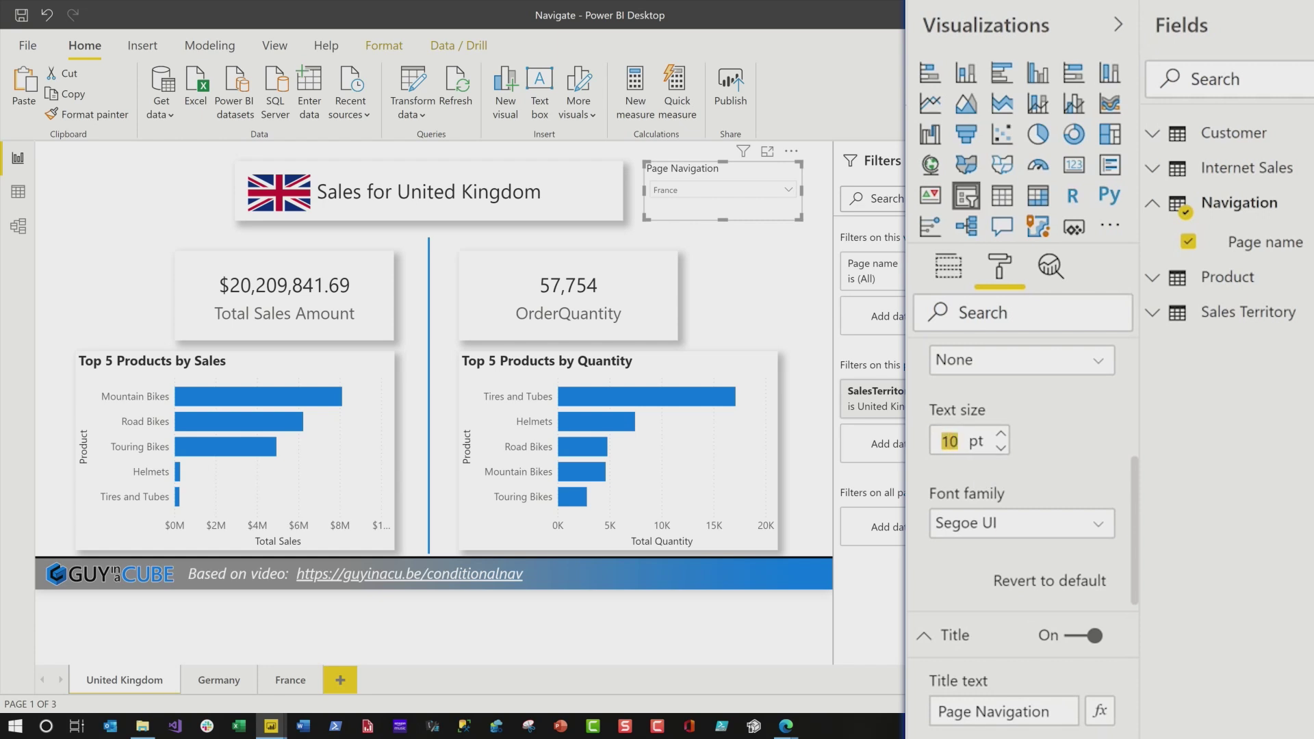
text(18)
text(4)
drag(787, 189, 771, 186)
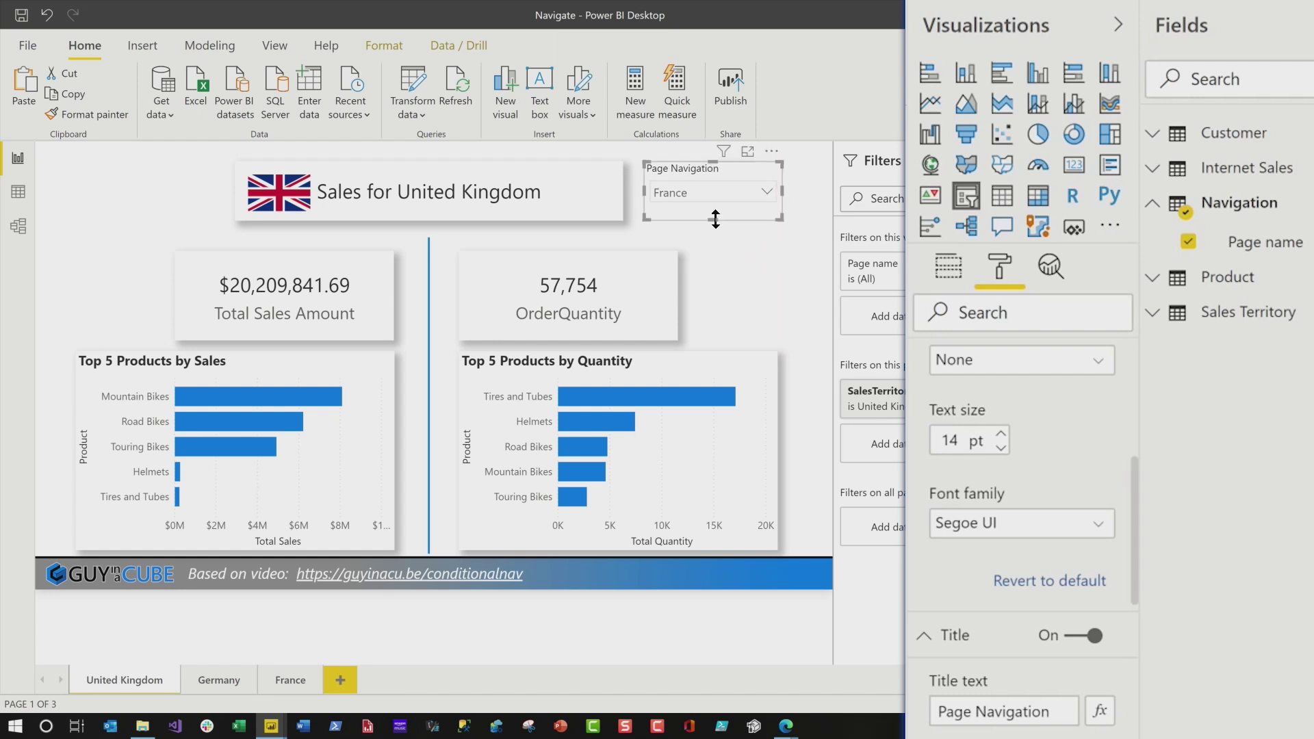
click(726, 236)
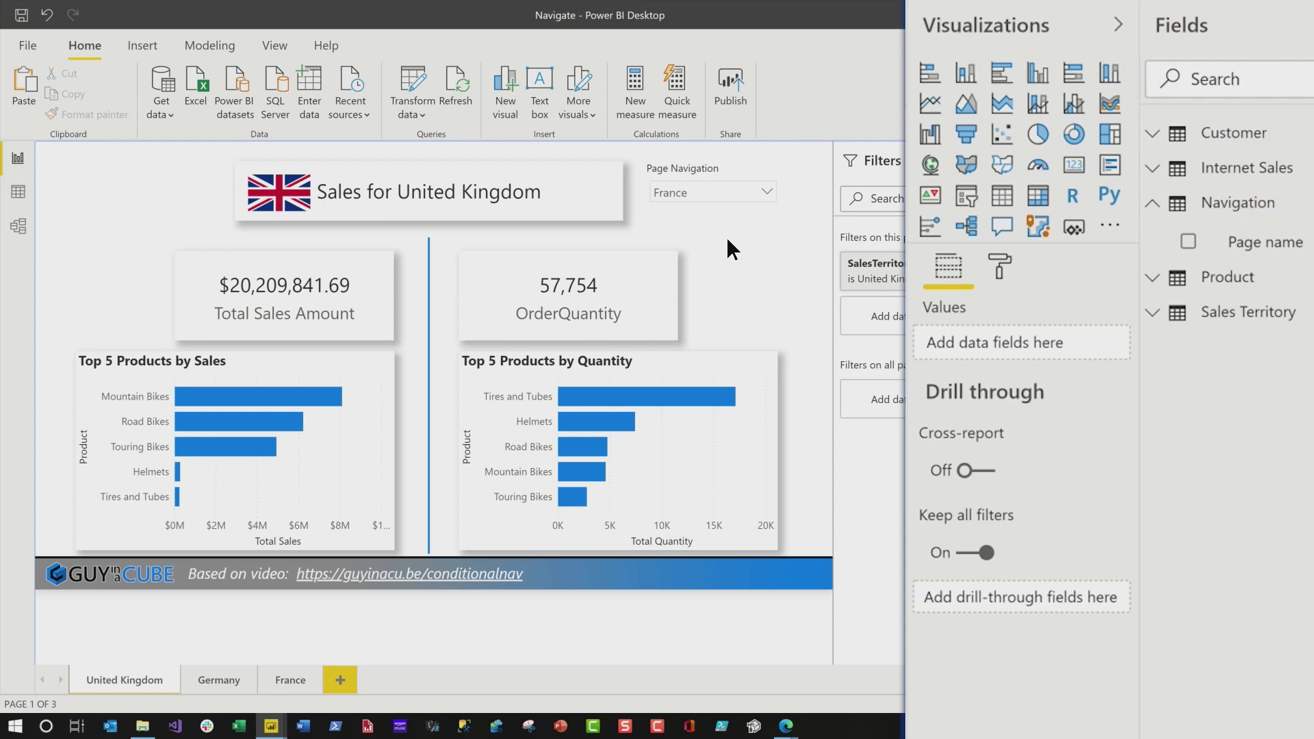
click(137, 47)
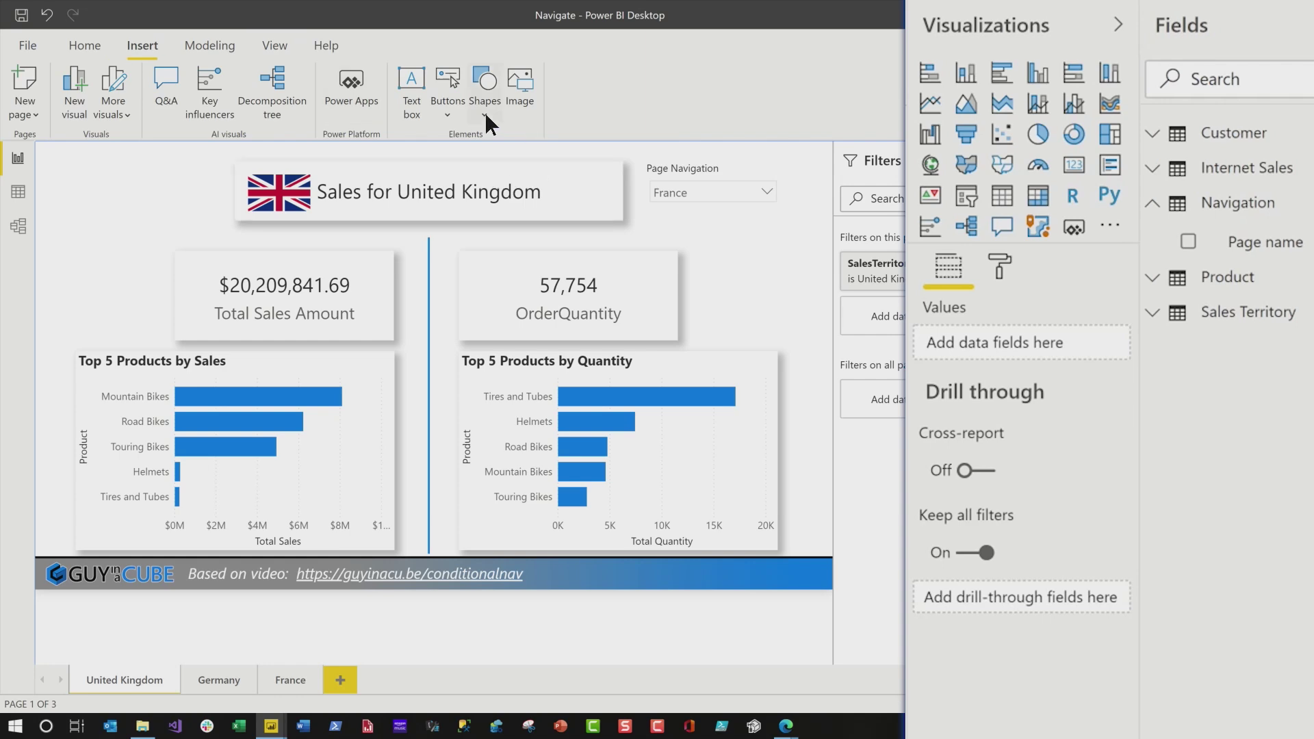
Insert GO.png from the Page Navigation folder and shrink it to a button beside the dropdown.
click(518, 105)
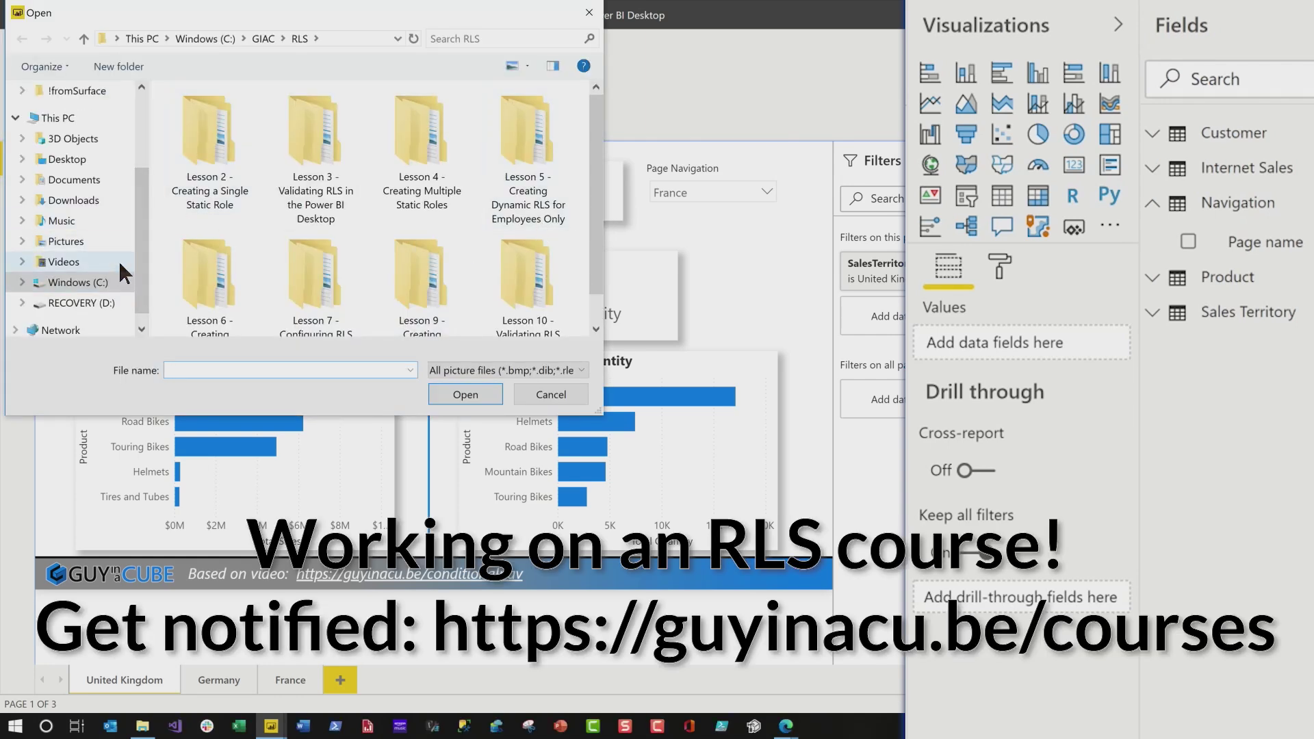
drag(136, 251, 145, 169)
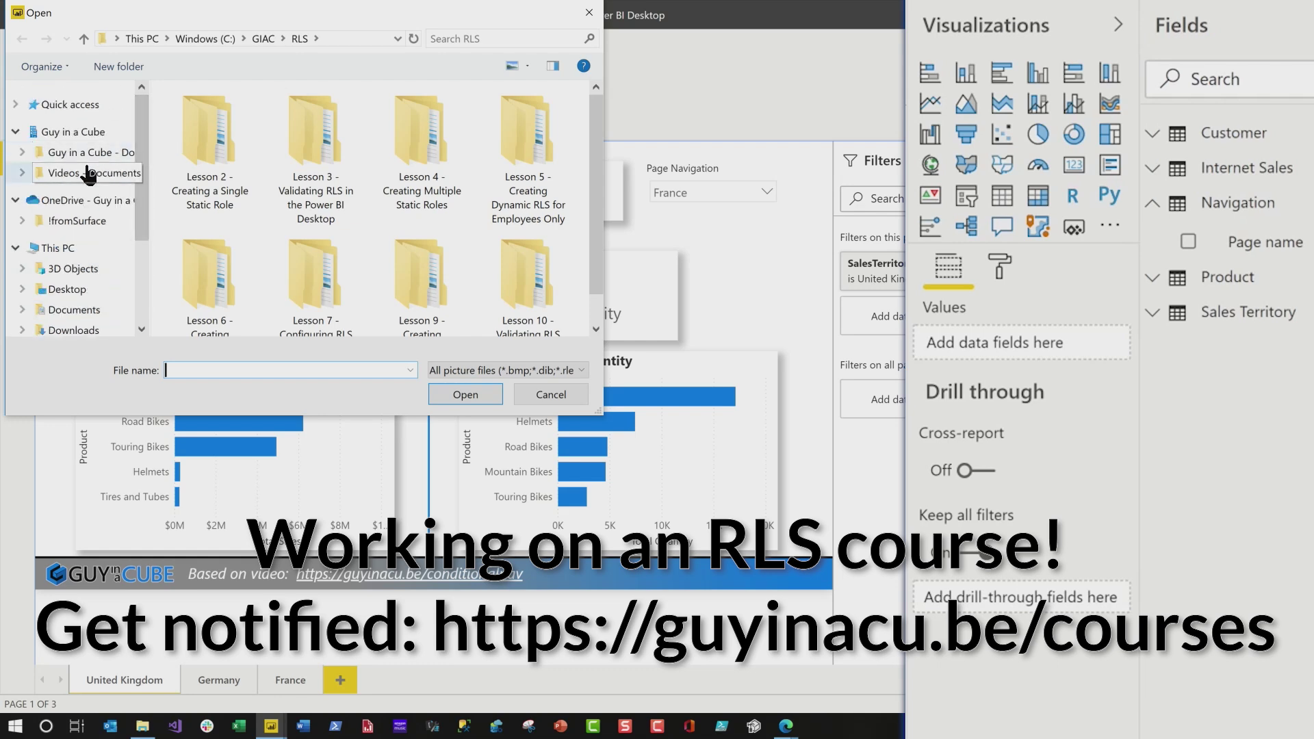
click(110, 172)
double_click(200, 112)
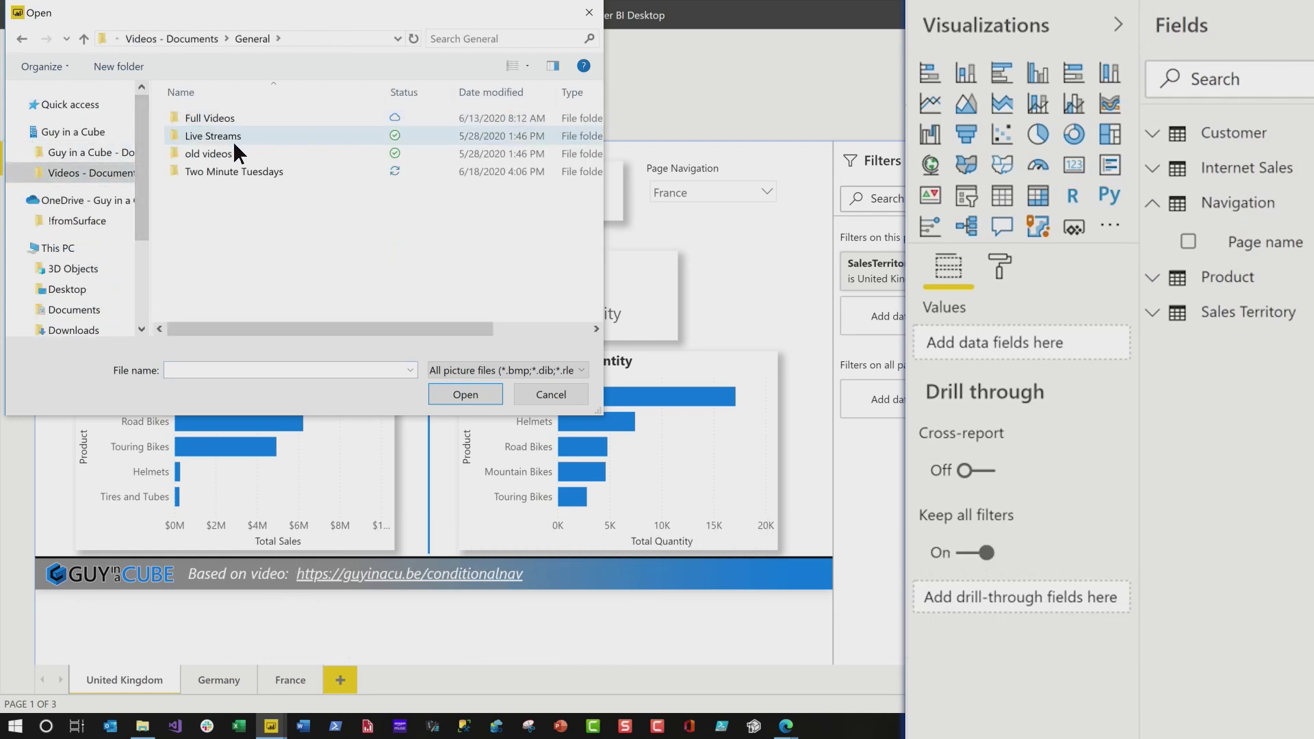
double_click(212, 171)
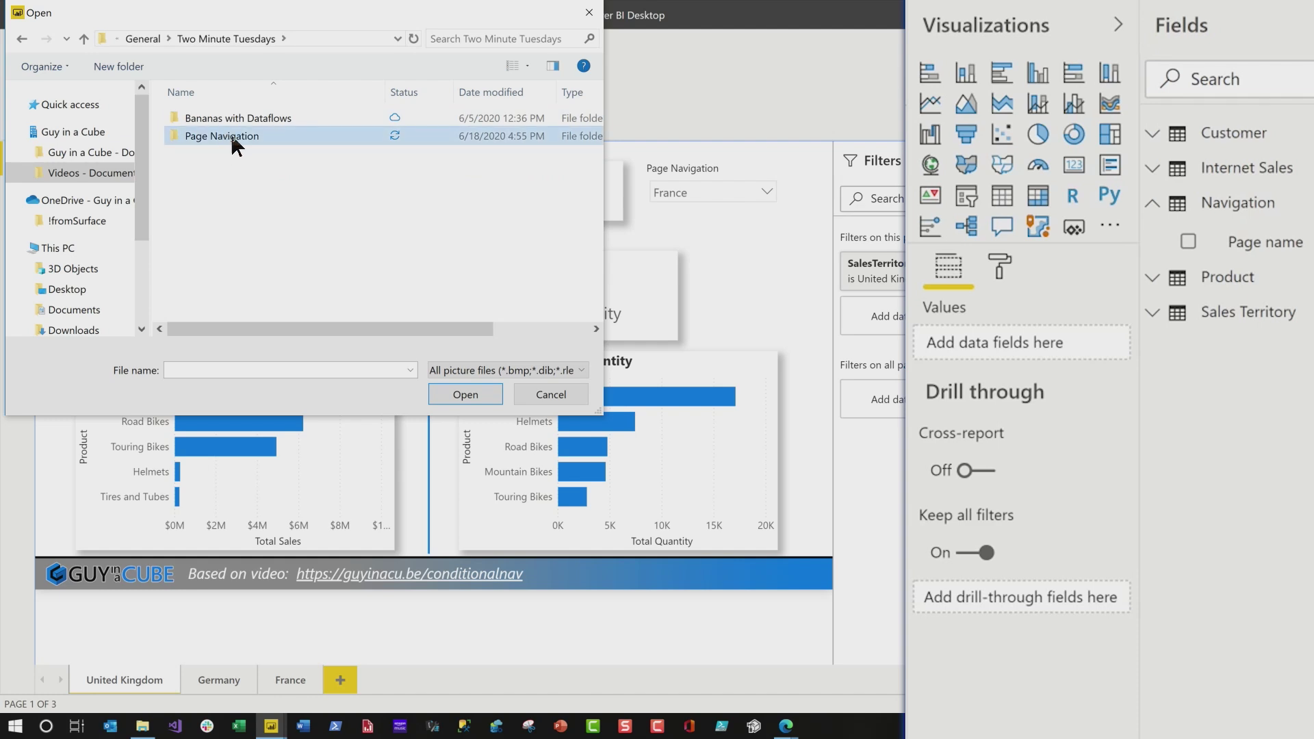
double_click(231, 133)
click(230, 122)
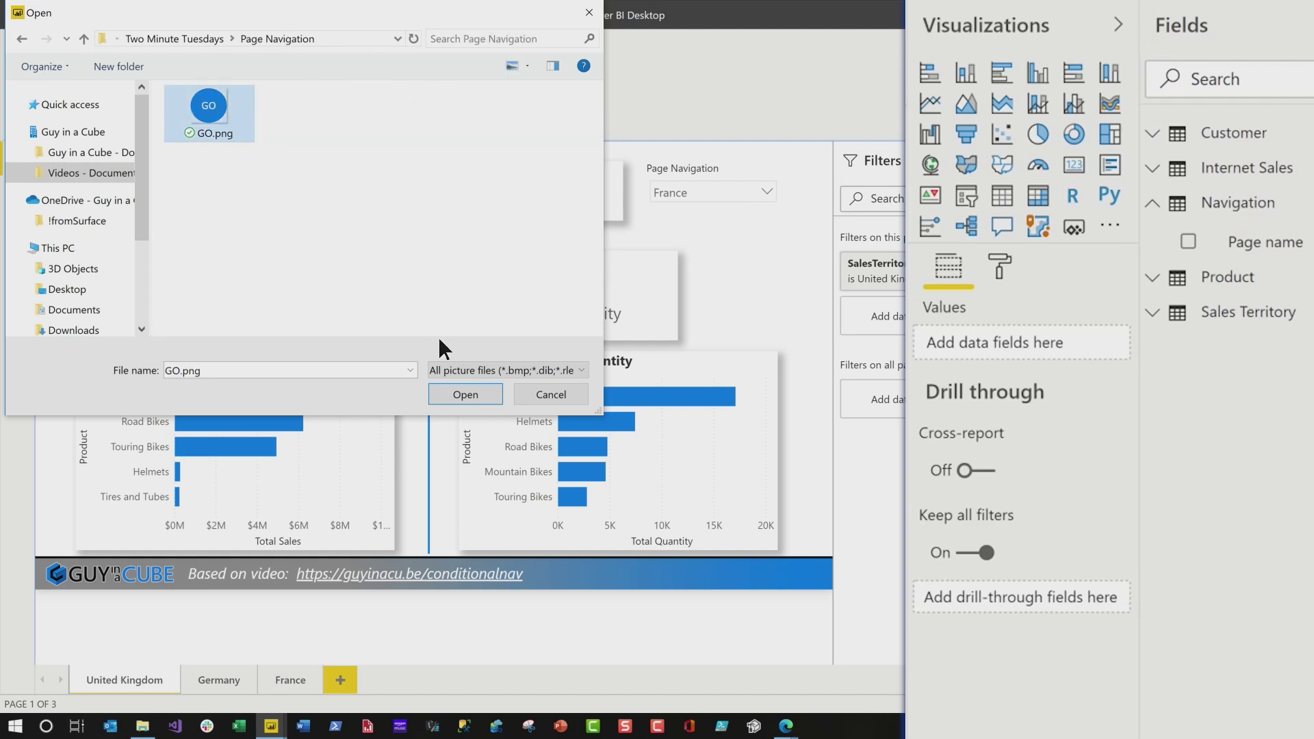
click(454, 396)
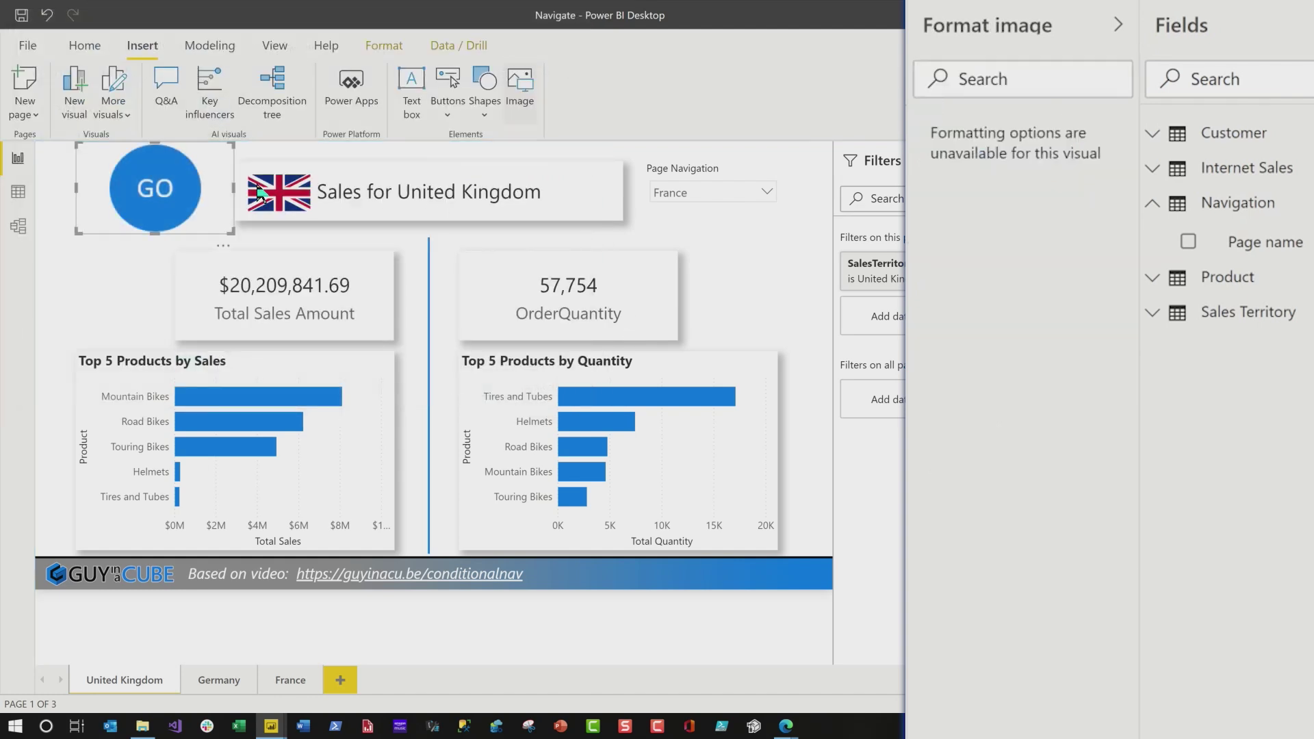
drag(232, 232, 808, 194)
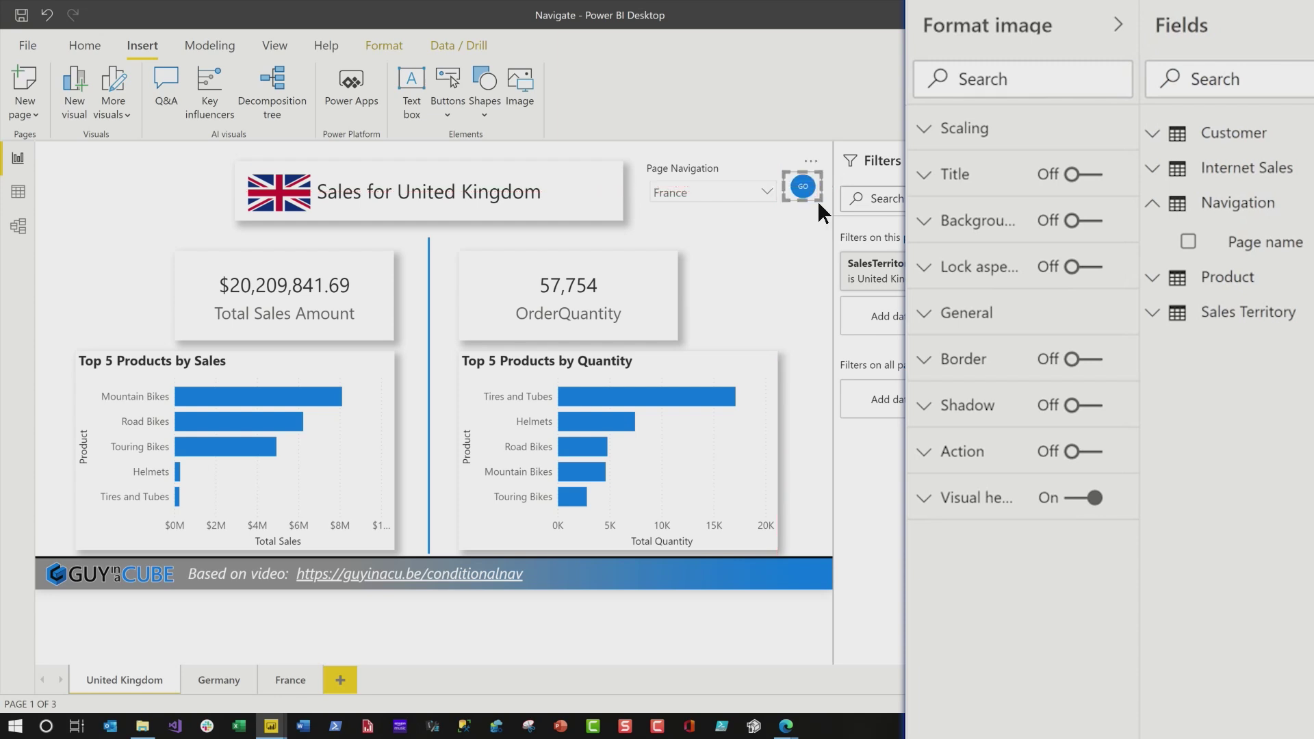
click(816, 216)
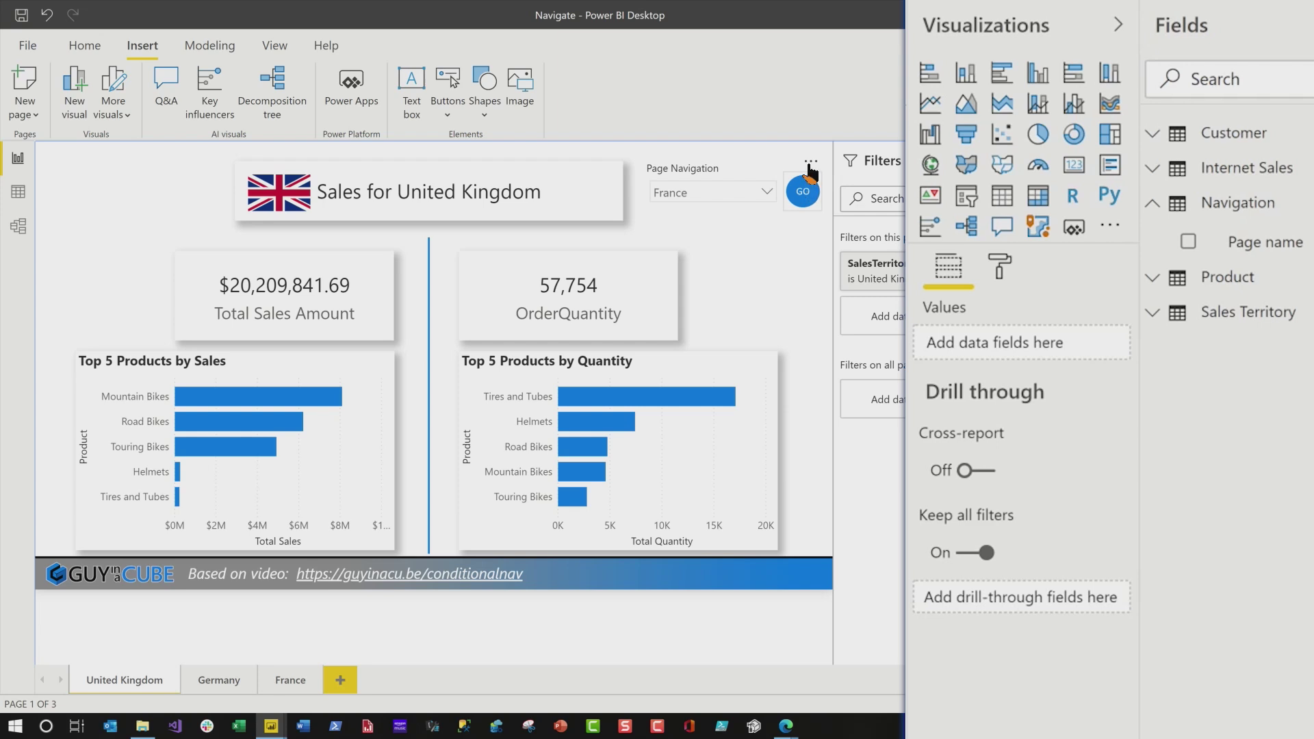
Turn on a Page navigation action for the GO image.
click(810, 163)
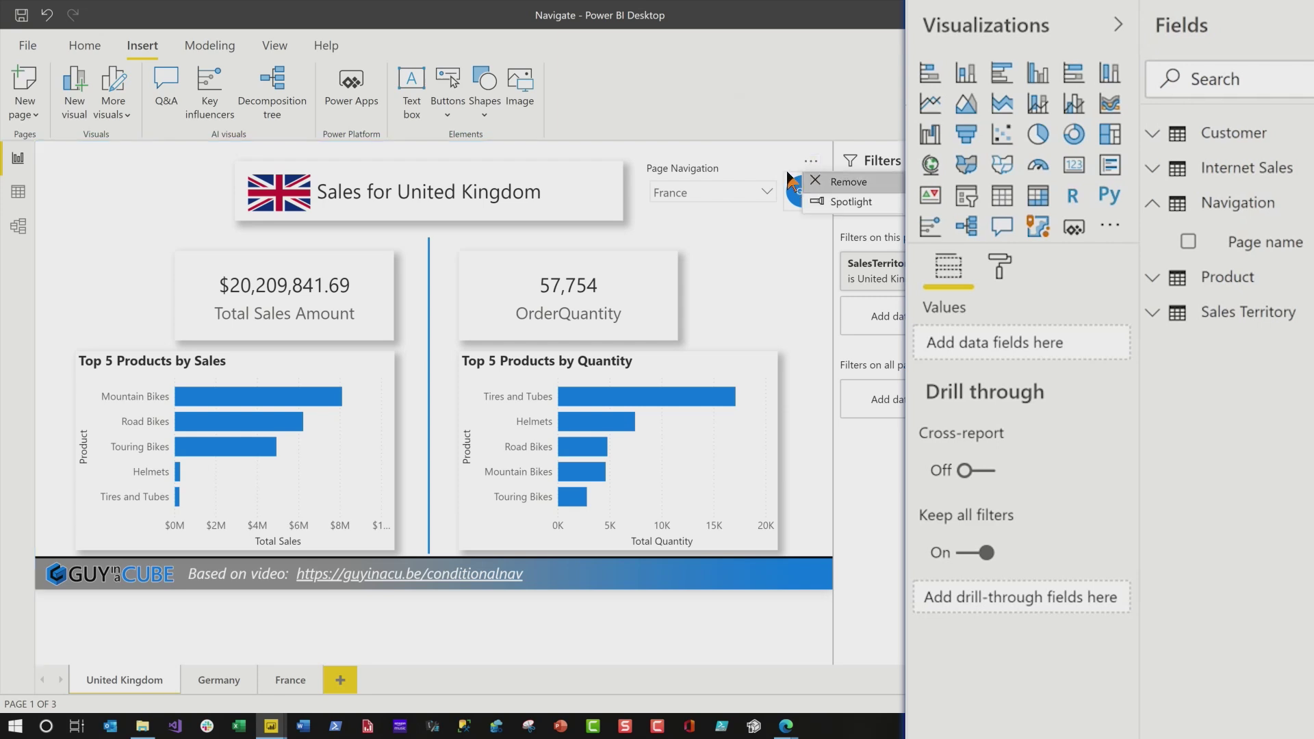
click(794, 185)
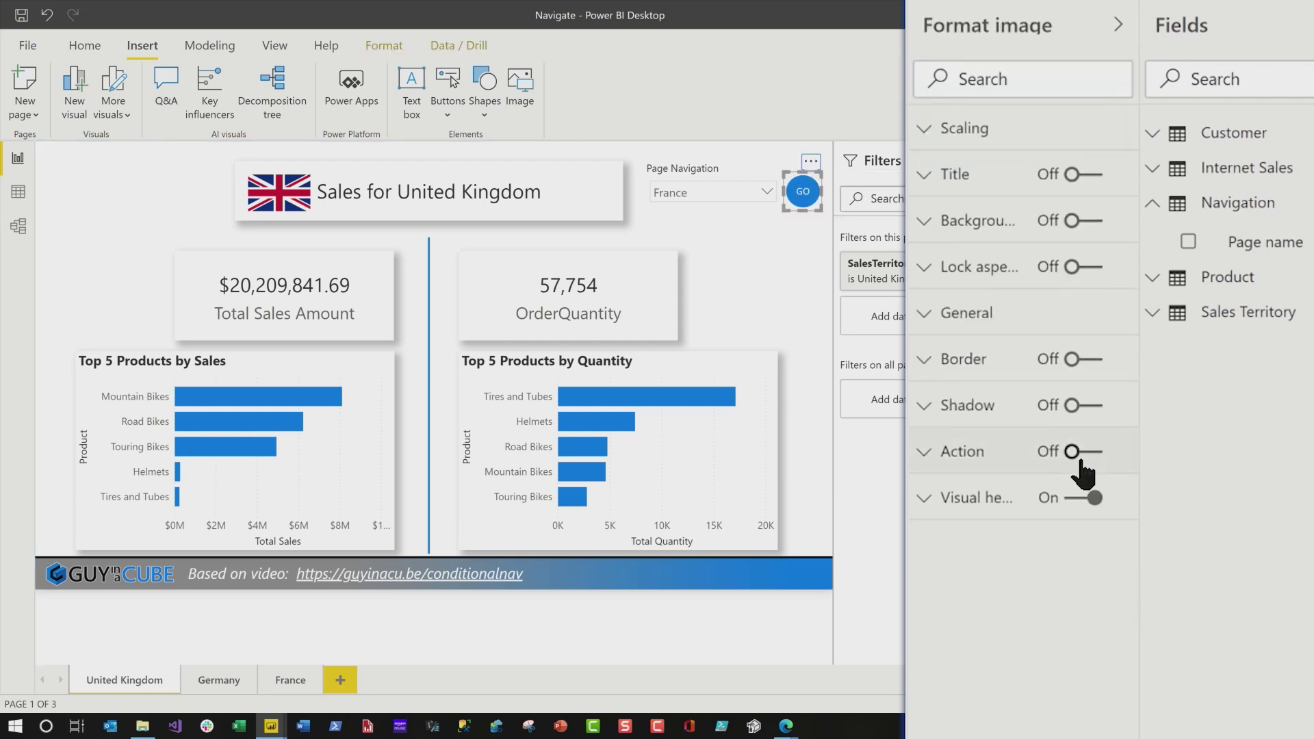
click(1080, 457)
click(958, 453)
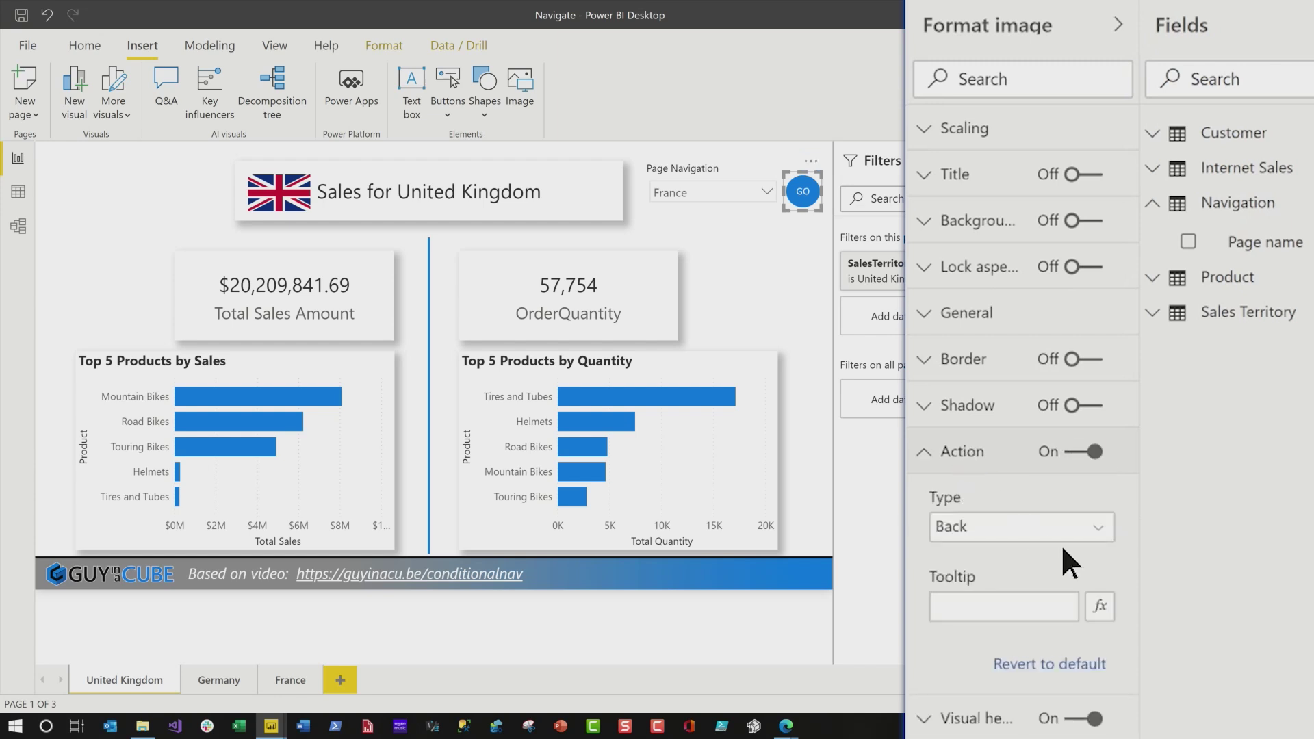
click(1011, 525)
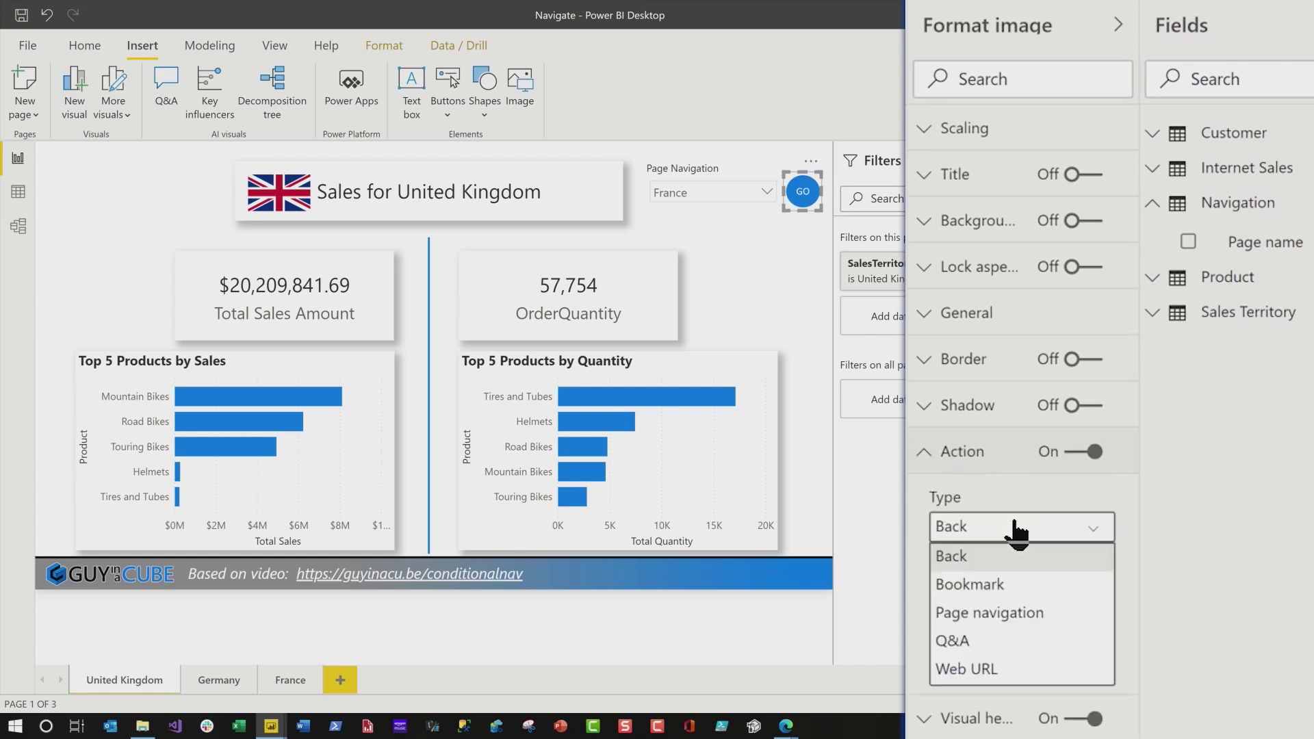
click(1024, 616)
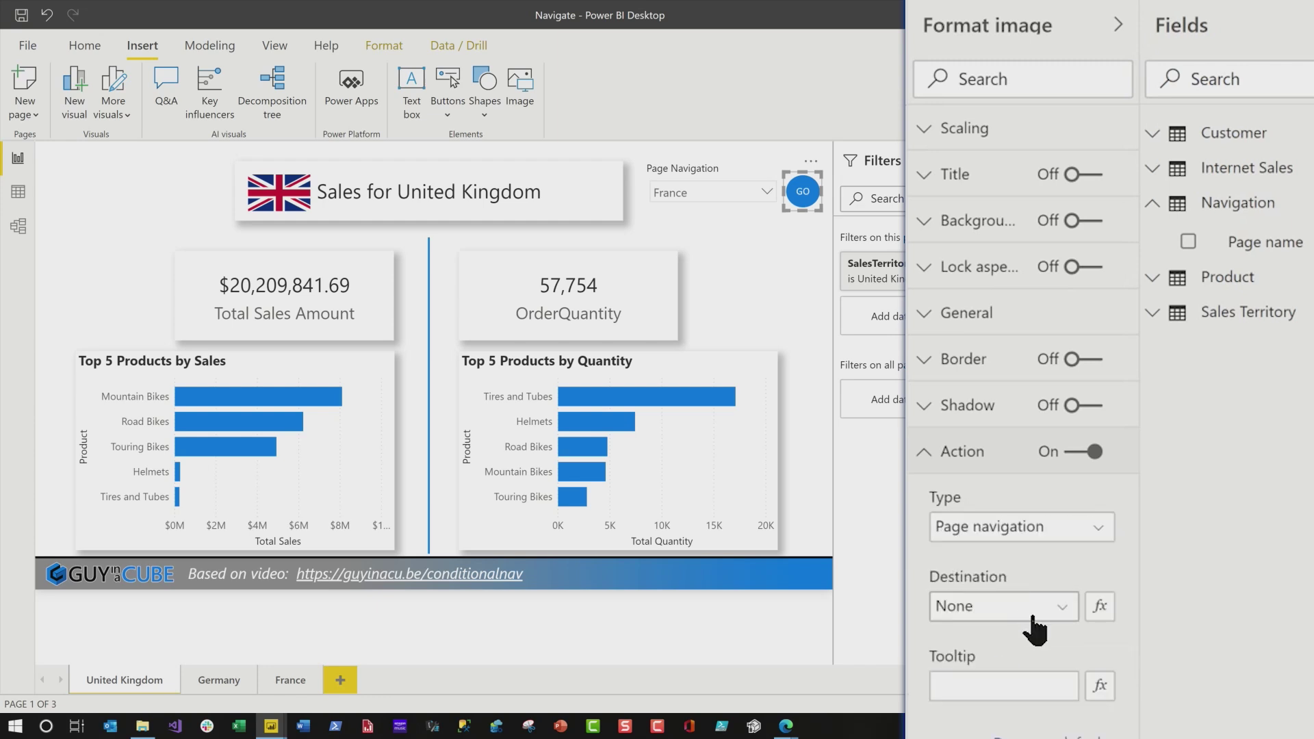
Base the GO destination on the Navigation Page name field, then test it reaching France and return.
click(1100, 606)
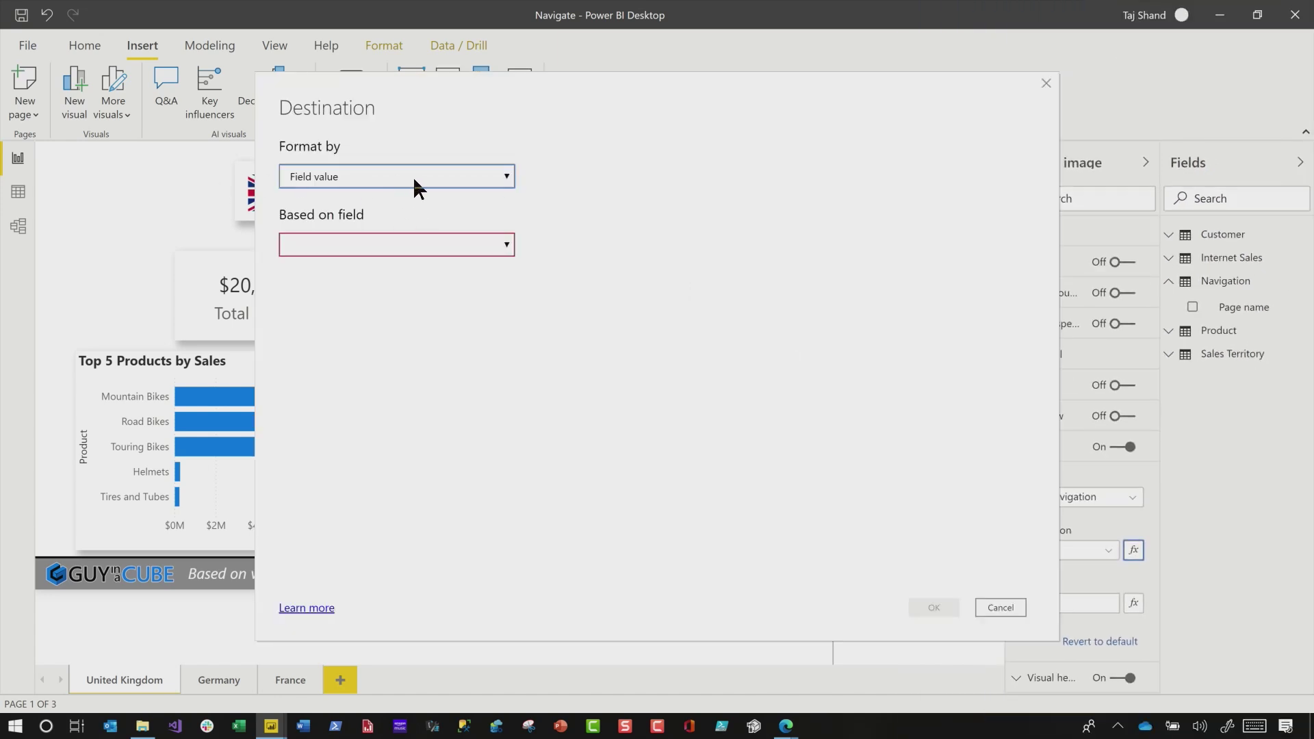
click(452, 247)
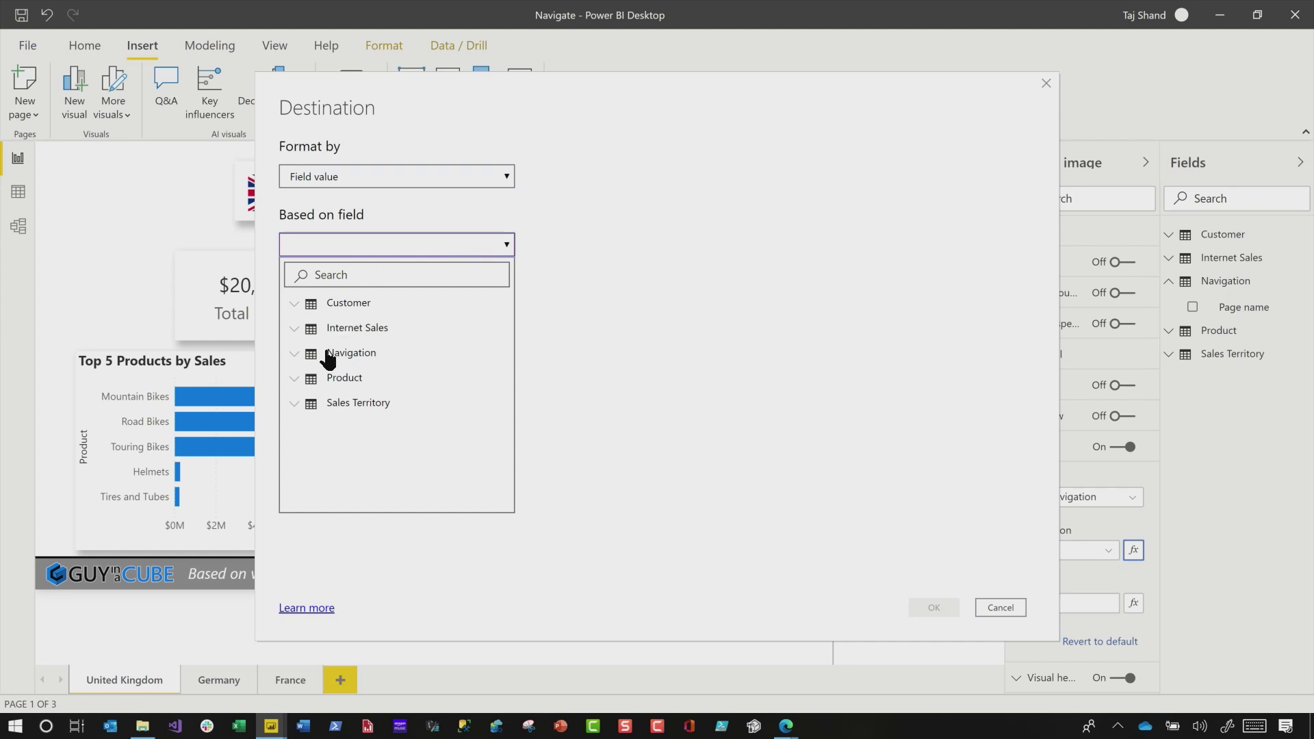
click(301, 352)
click(336, 378)
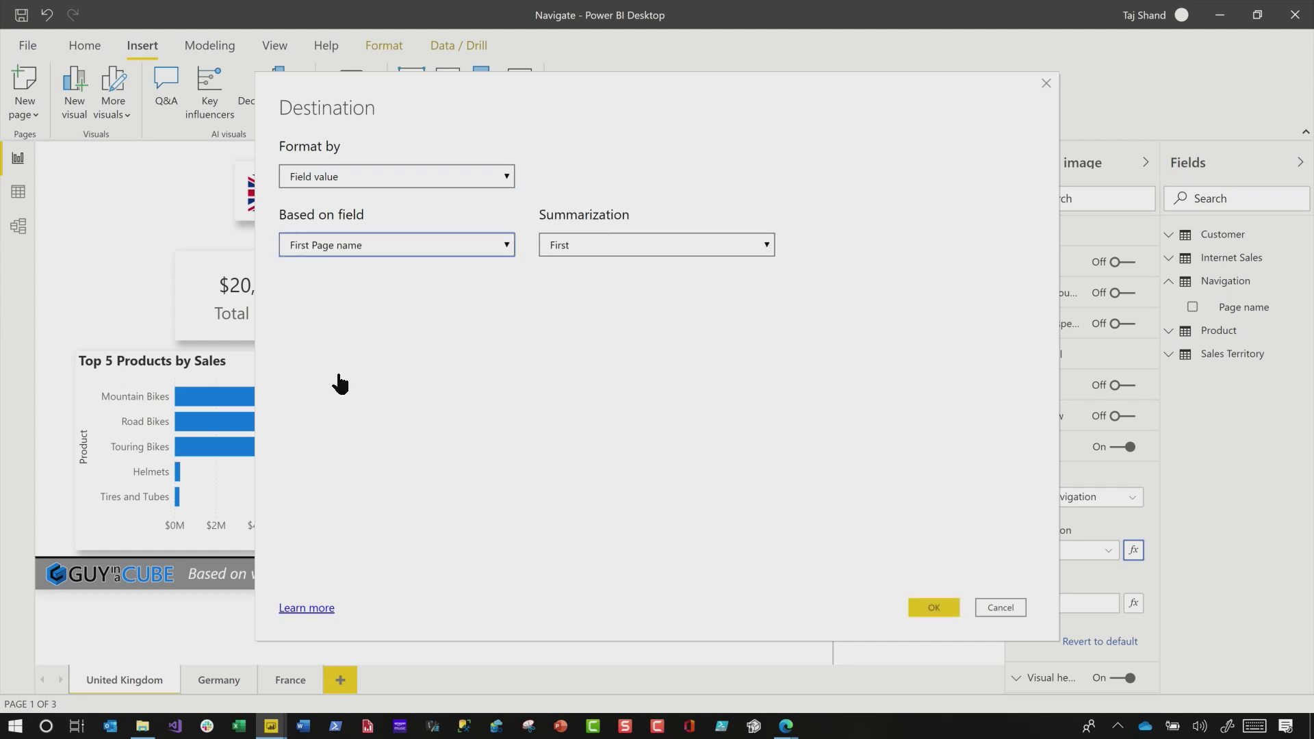
click(935, 607)
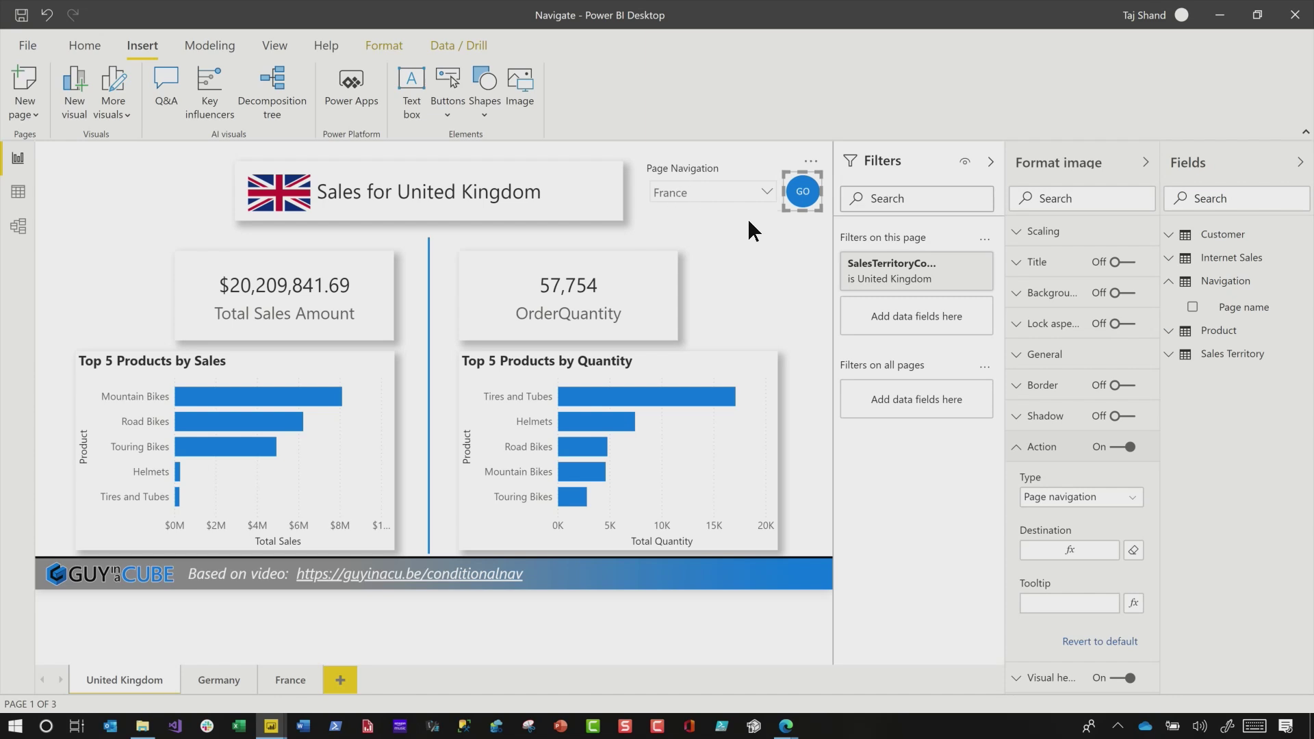
ctrl+click(807, 202)
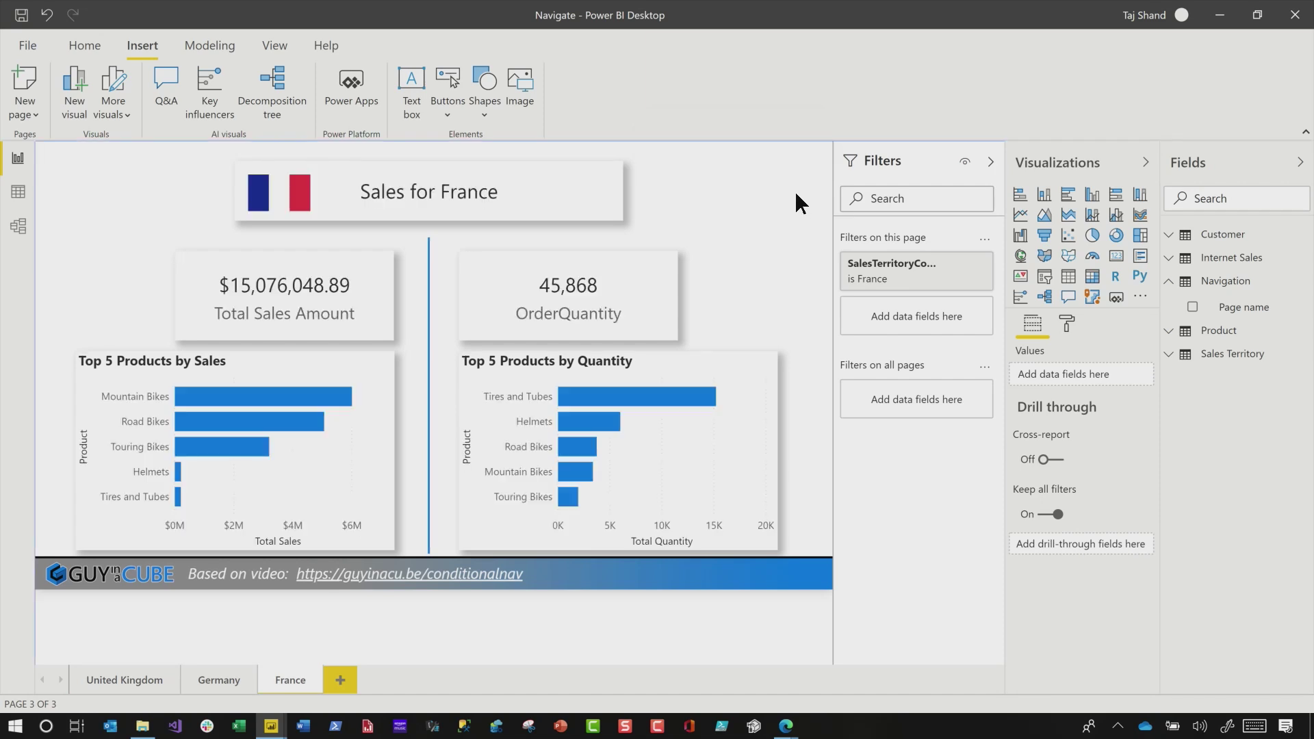
click(90, 690)
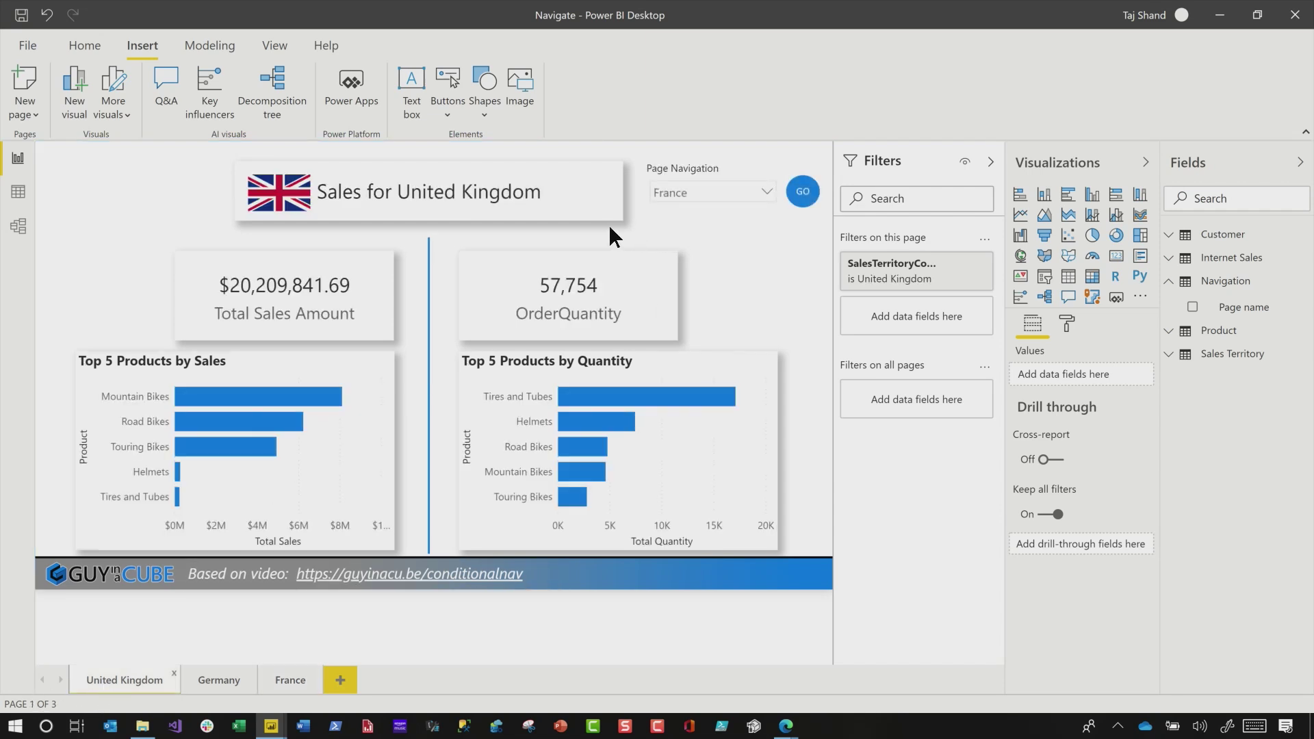
Paste the selected slicer and GO image onto the Germany and France pages, choosing Don't sync.
drag(591, 224, 833, 158)
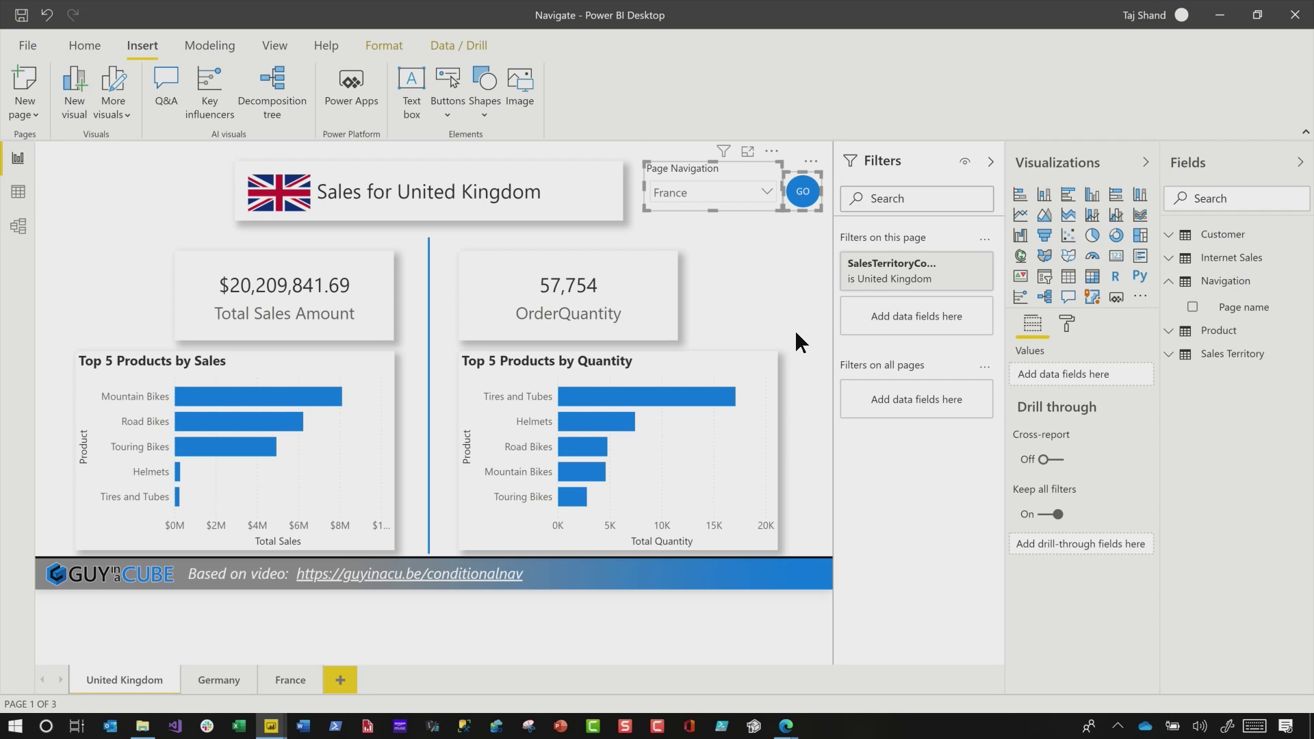
click(228, 681)
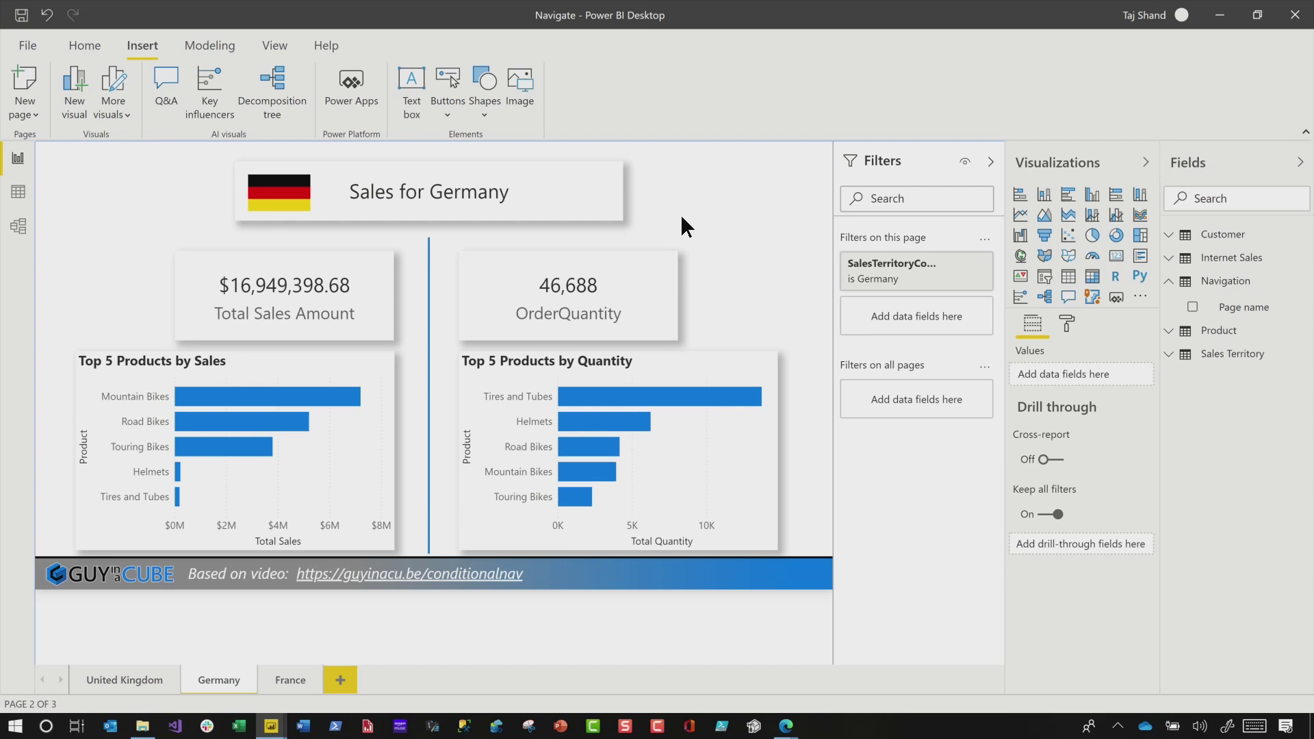
key(ctrl+v)
click(876, 407)
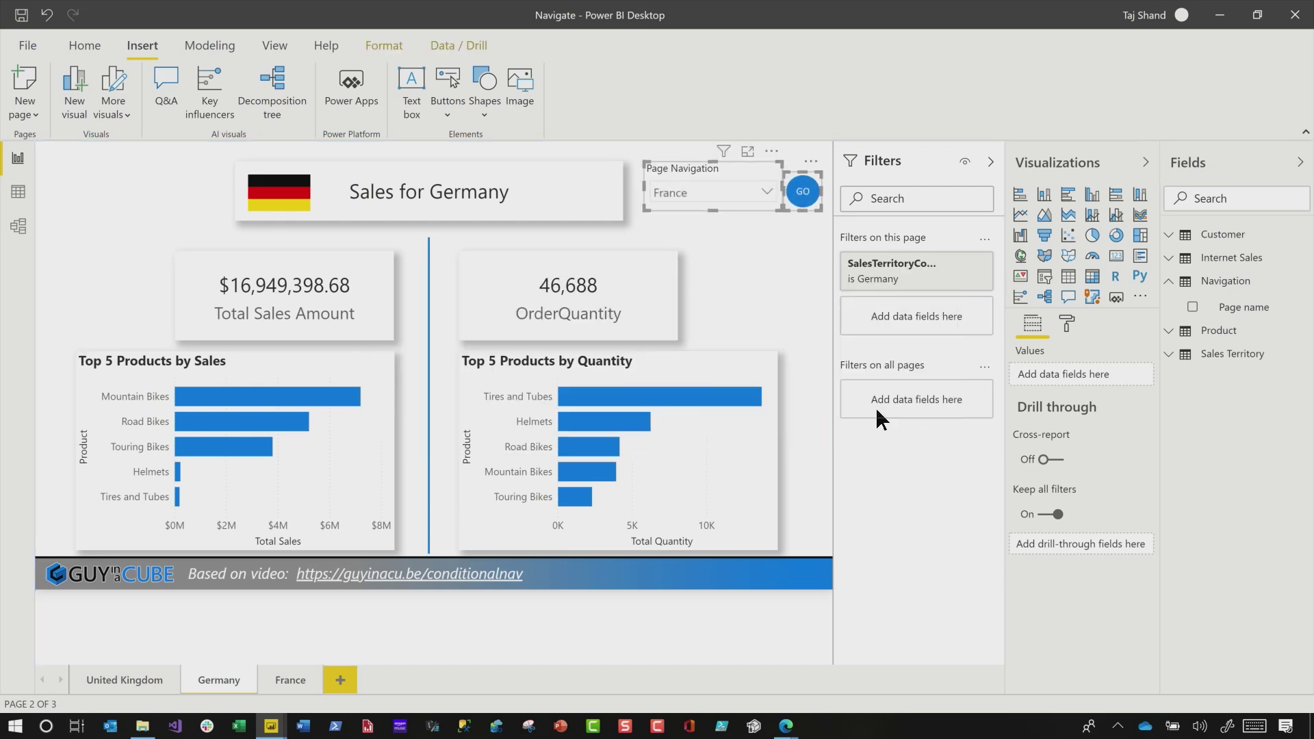
click(286, 681)
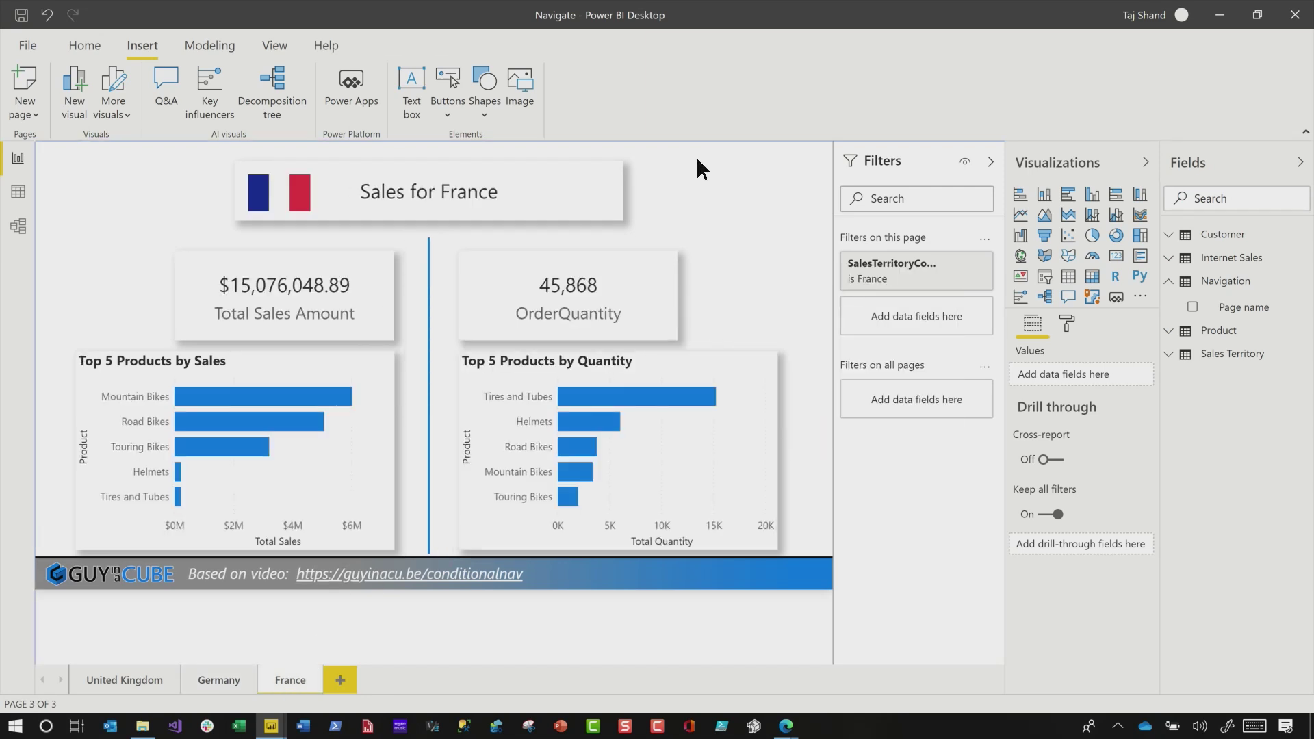
key(ctrl+v)
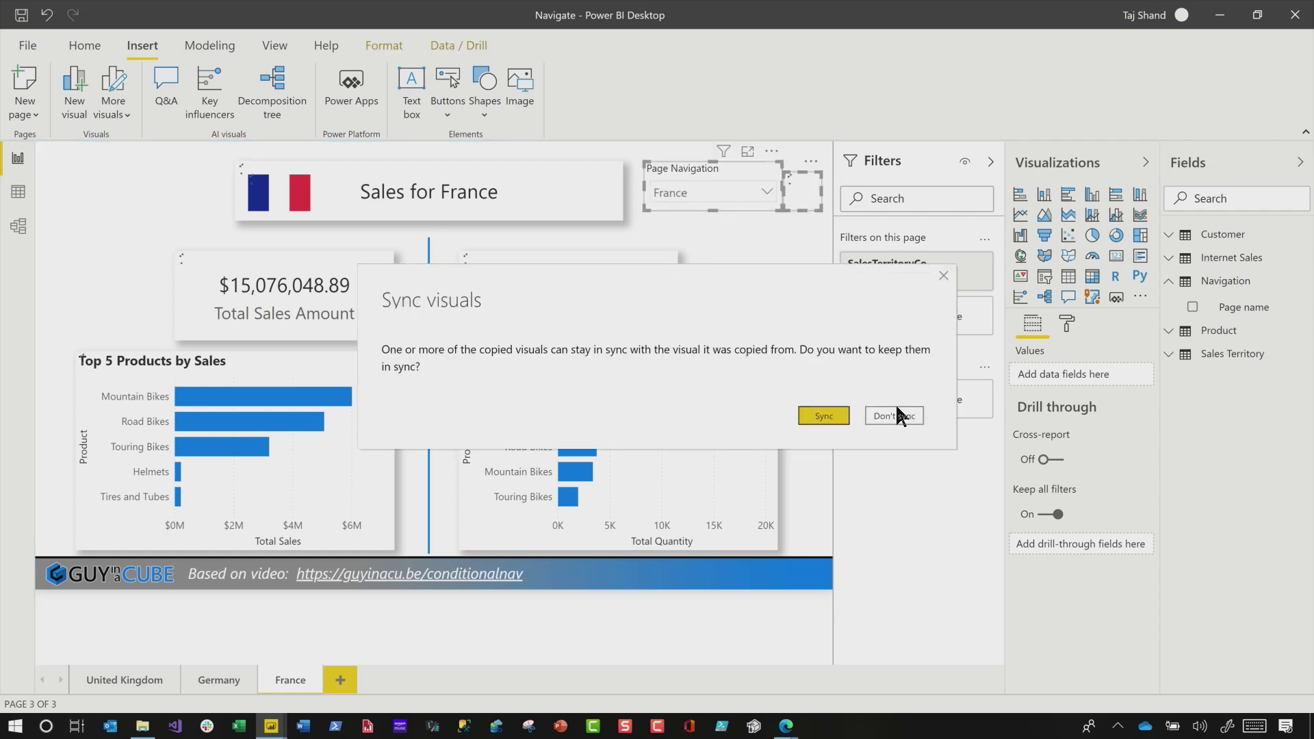
click(895, 408)
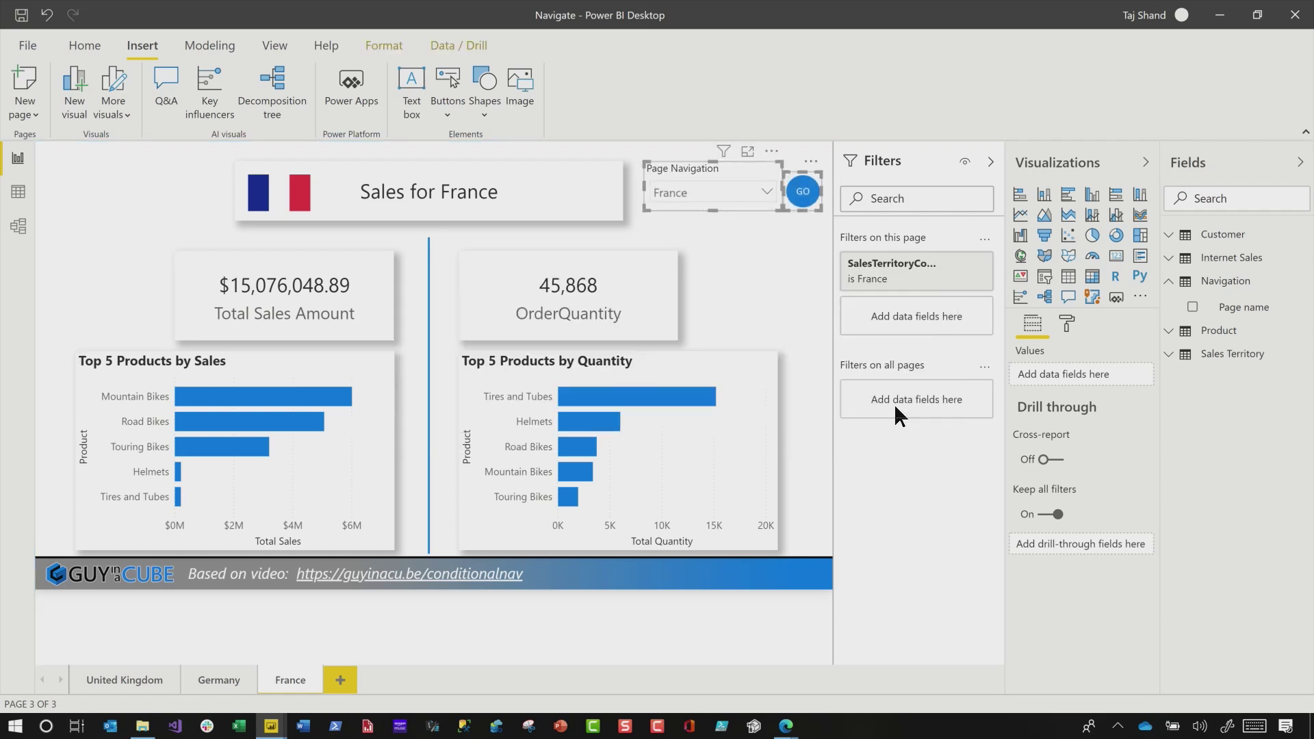
click(799, 289)
Choose United Kingdom in the dropdown and follow GO, then choose Germany as the next target.
click(770, 191)
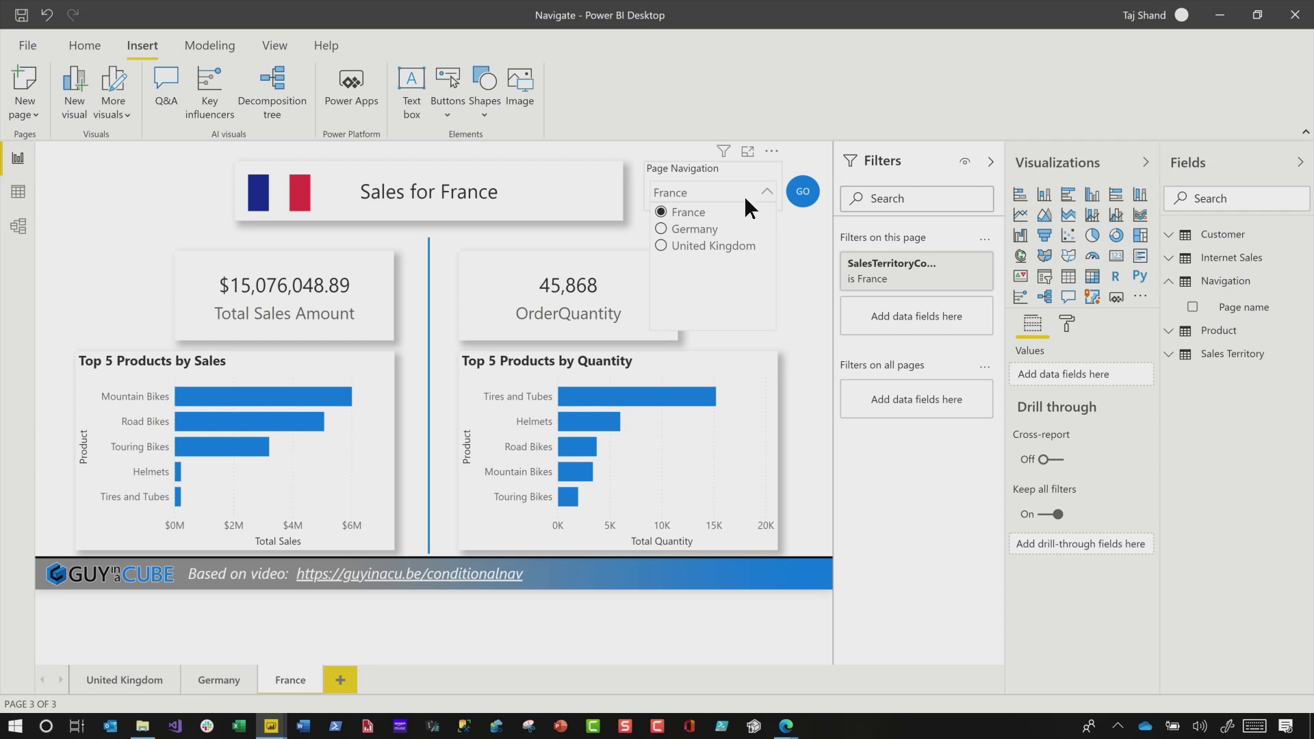
click(716, 246)
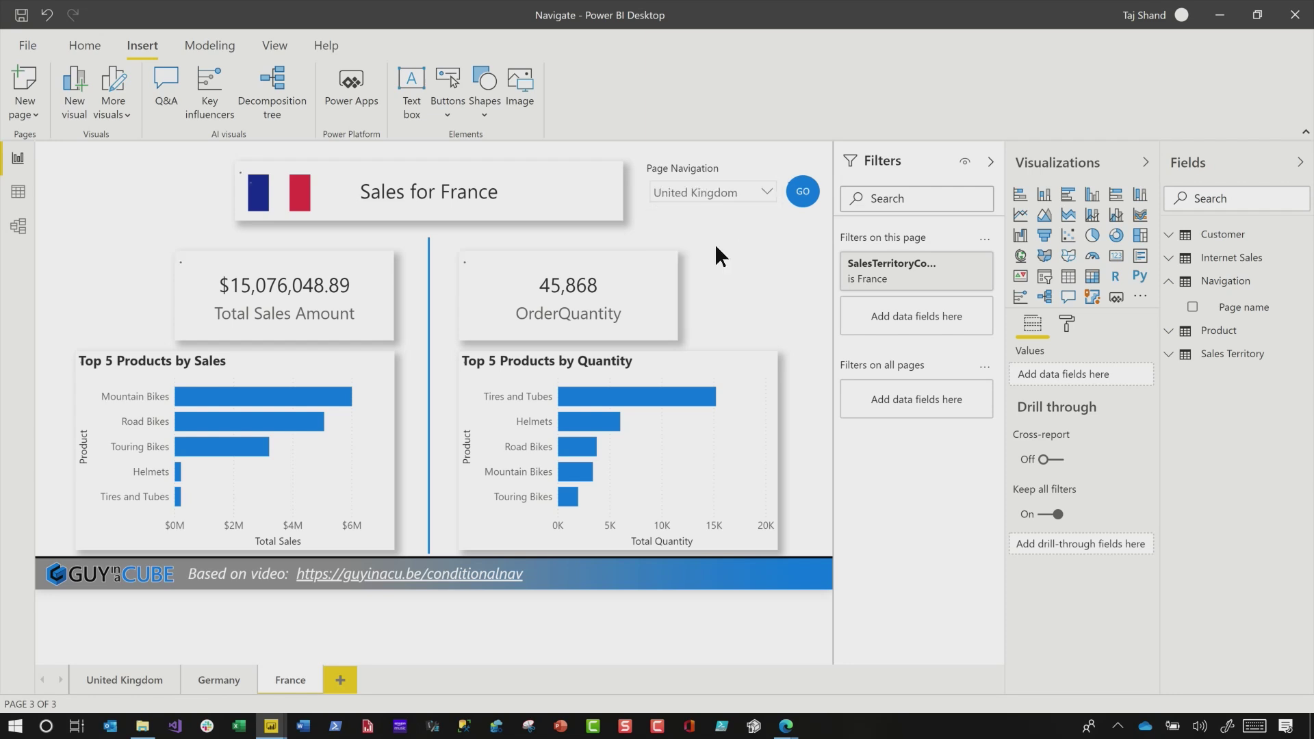
ctrl+click(809, 204)
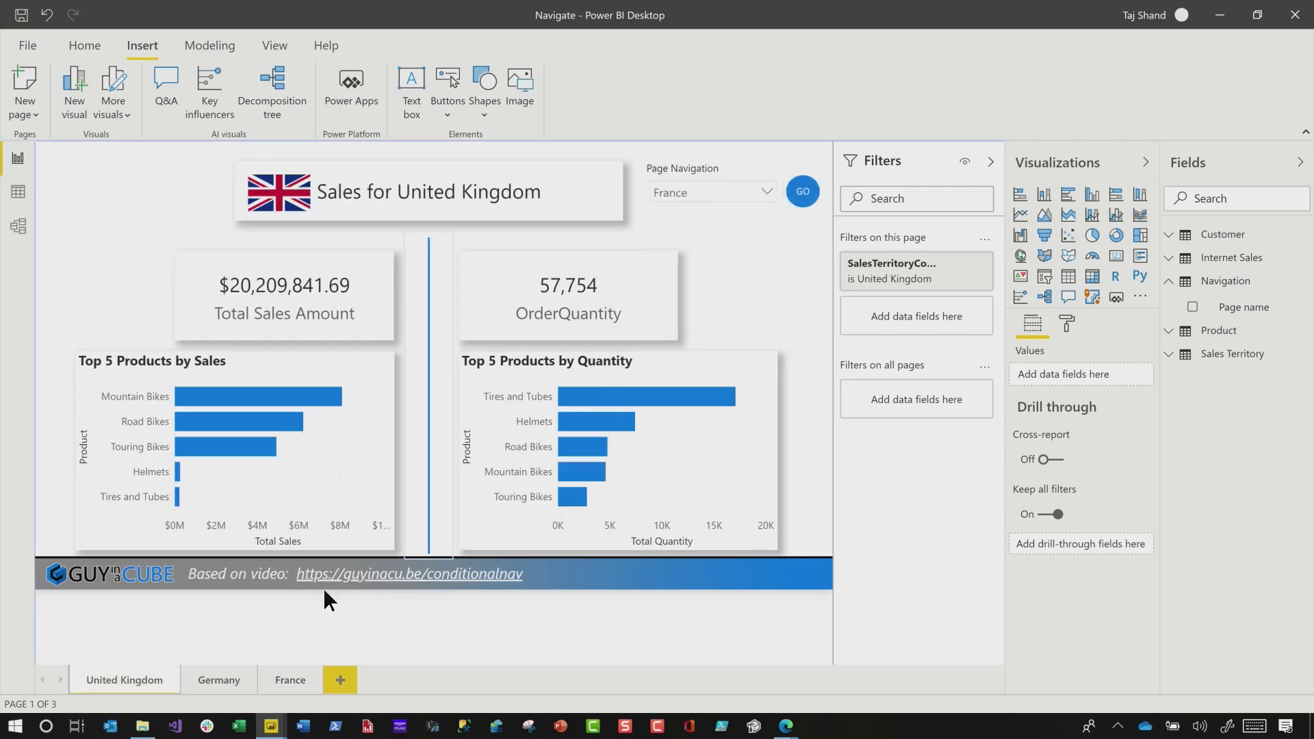
click(713, 189)
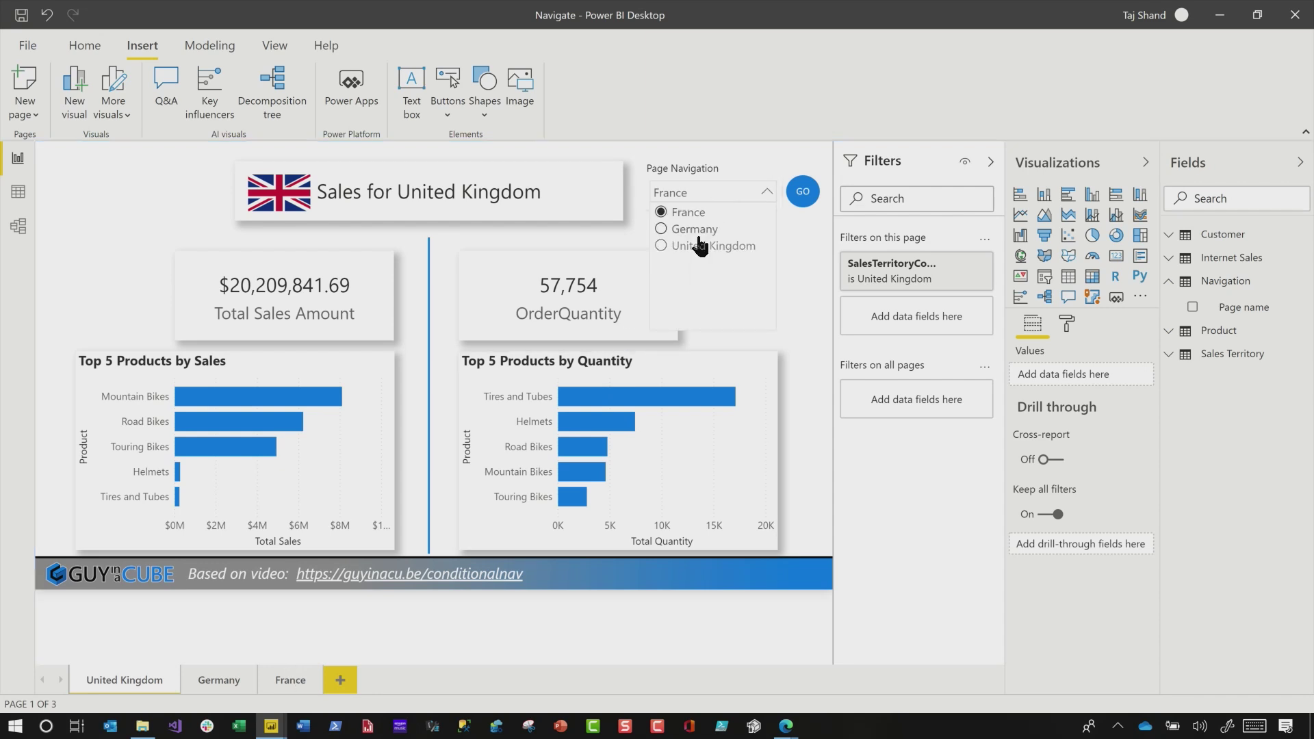
click(695, 231)
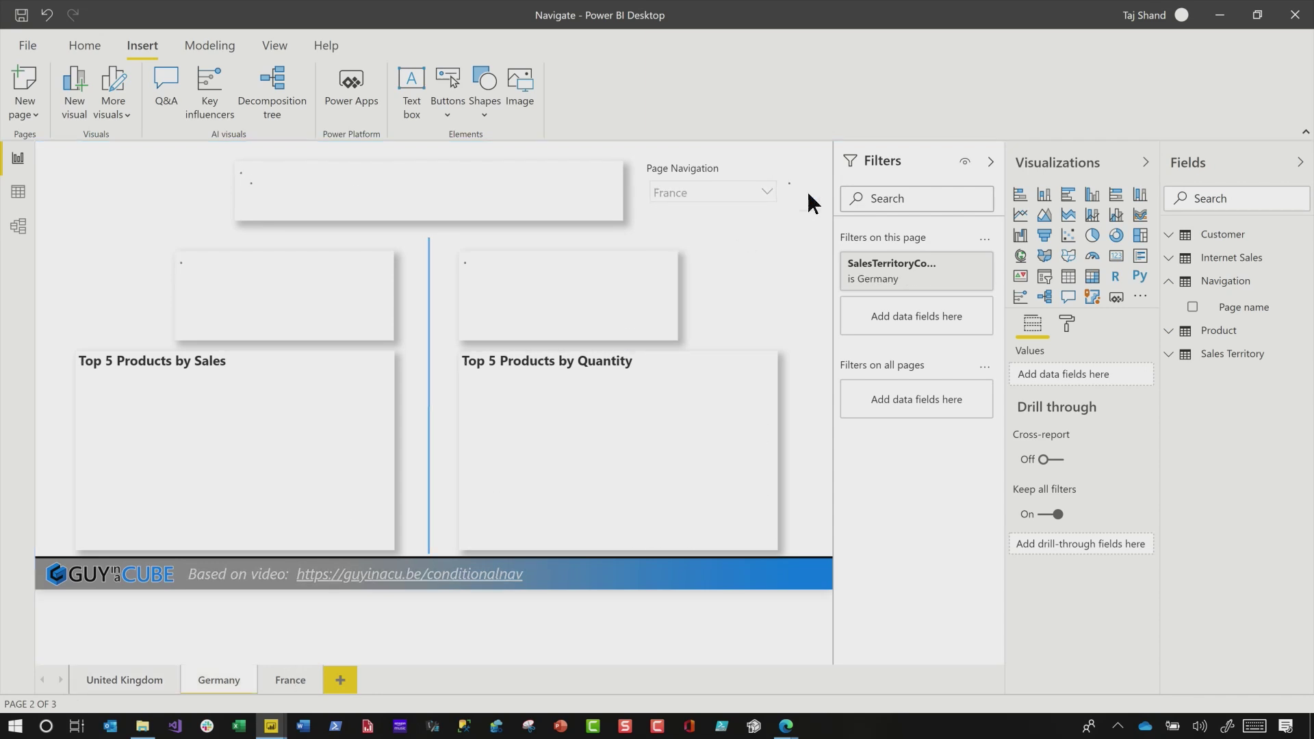